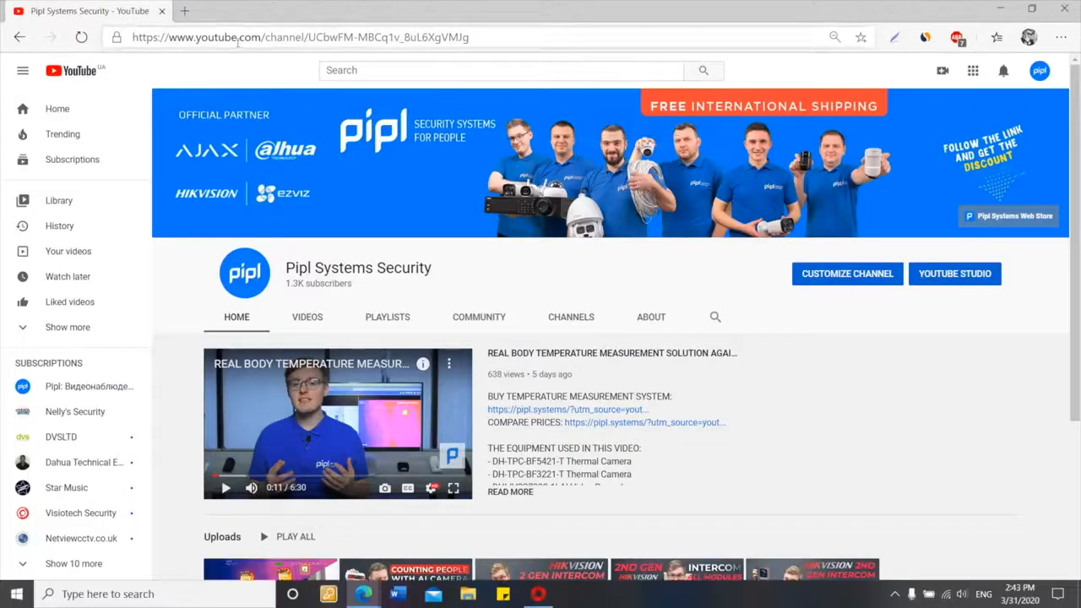
Step: Open the OBS Studio website, obsproject.com, in a new browser tab
{"action": "left_click", "coordinate": [186, 12]}
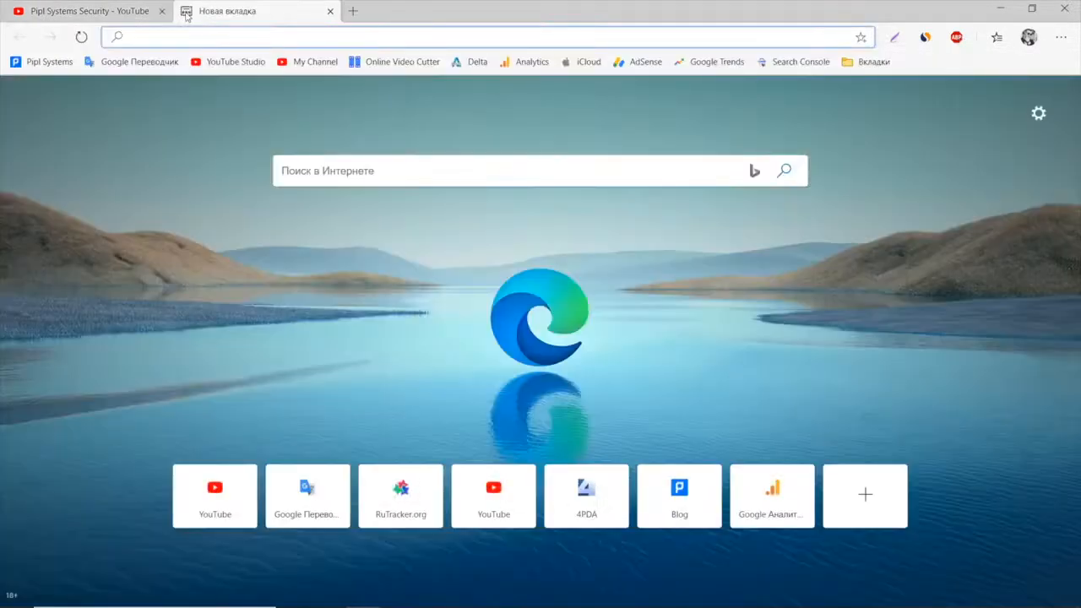
{"action": "type", "text": "obs"}
{"action": "key", "text": "Return"}
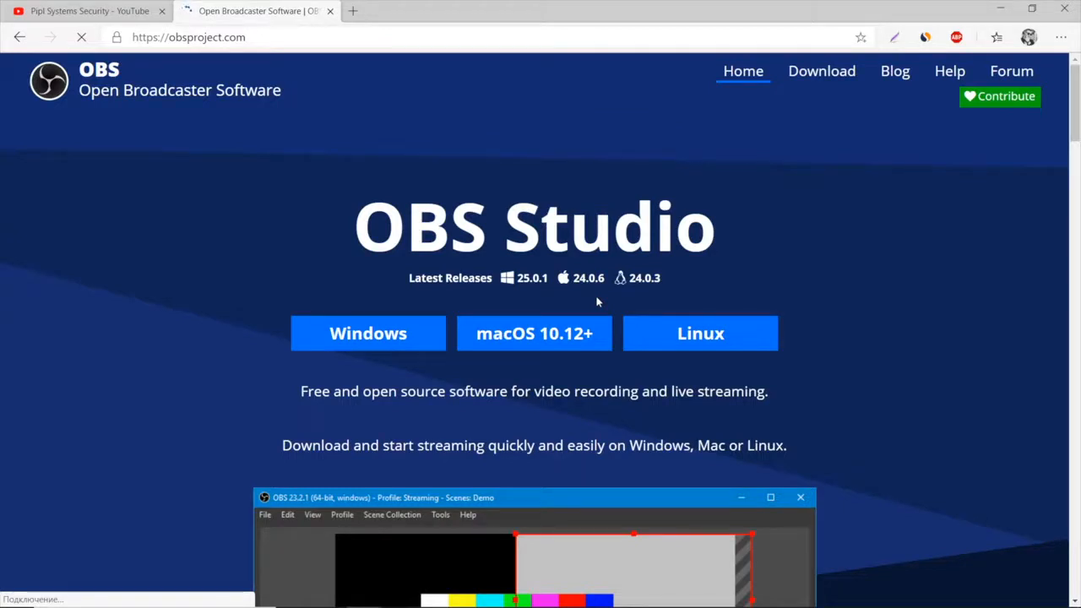
Step: Go from the YouTube channel page to YouTube Studio and begin a new live stream without copying the previous stream's settings
{"action": "left_click", "coordinate": [101, 11]}
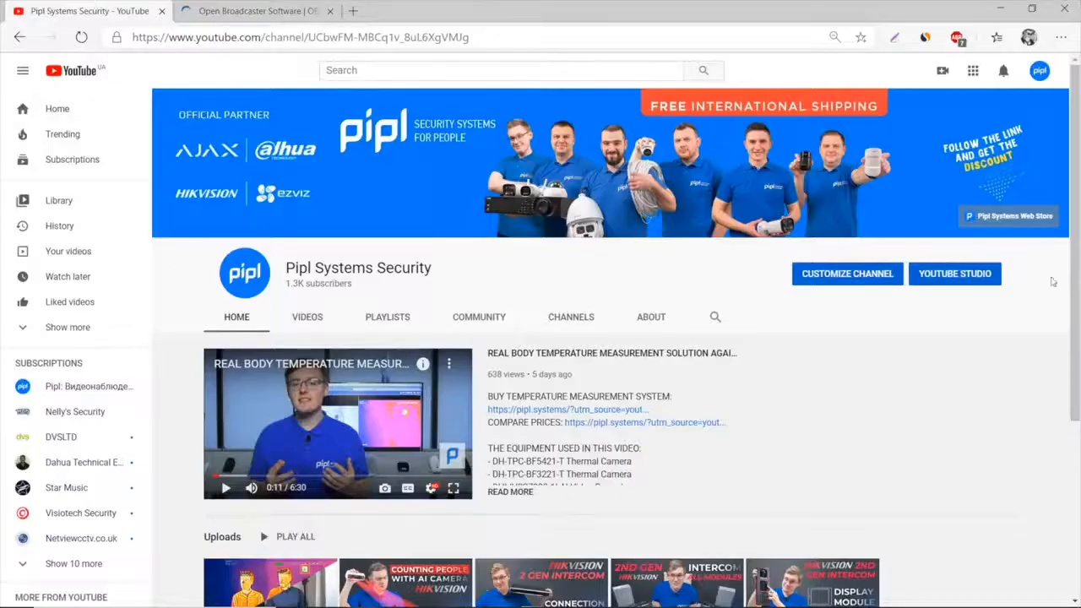
{"action": "left_click", "coordinate": [1039, 71]}
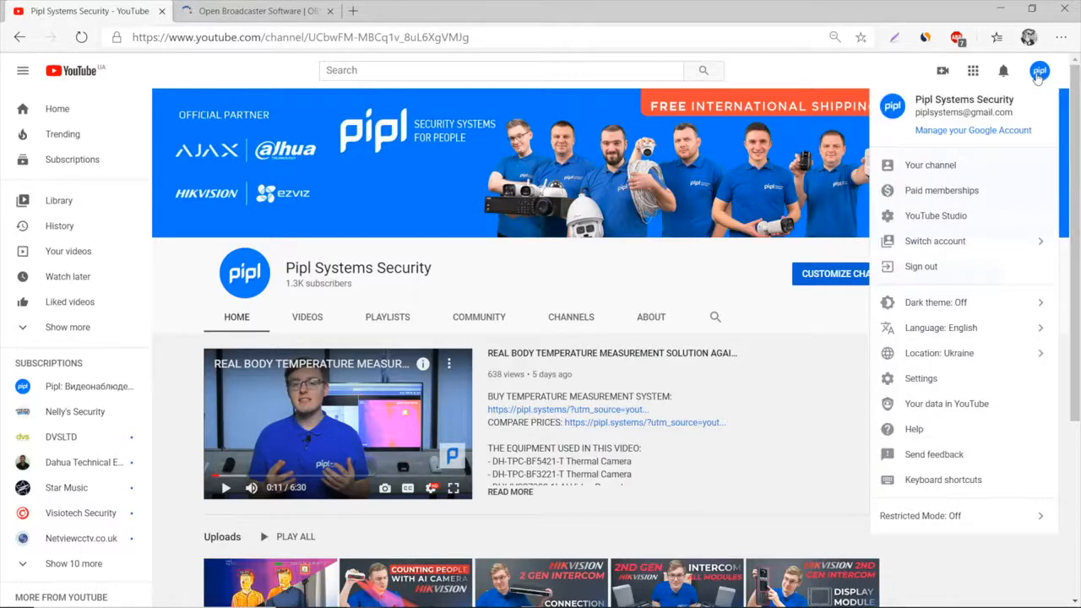
{"action": "left_click", "coordinate": [935, 216]}
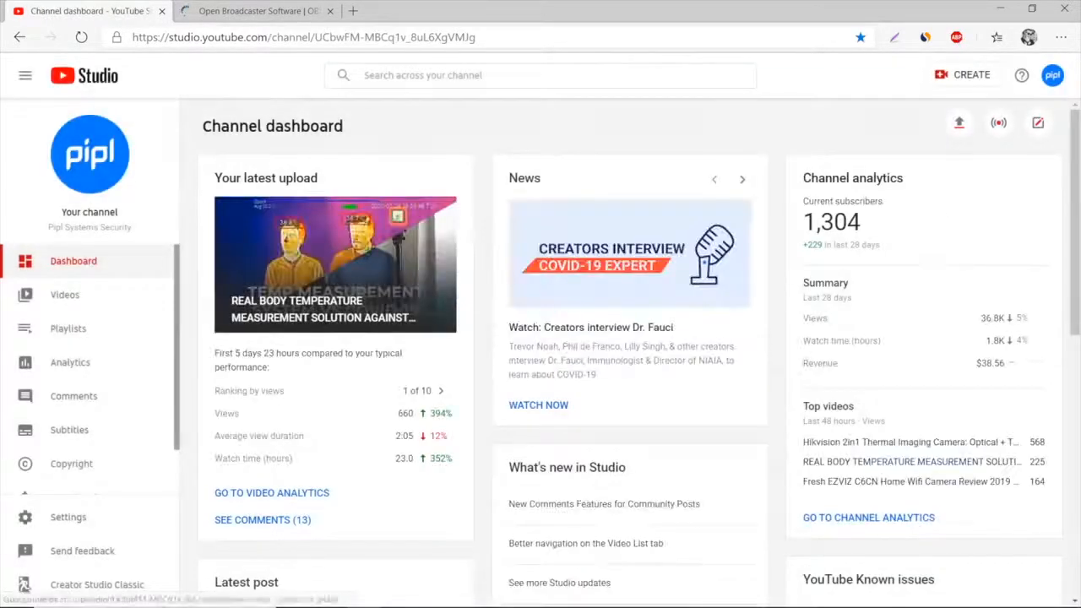
{"action": "left_click", "coordinate": [964, 74]}
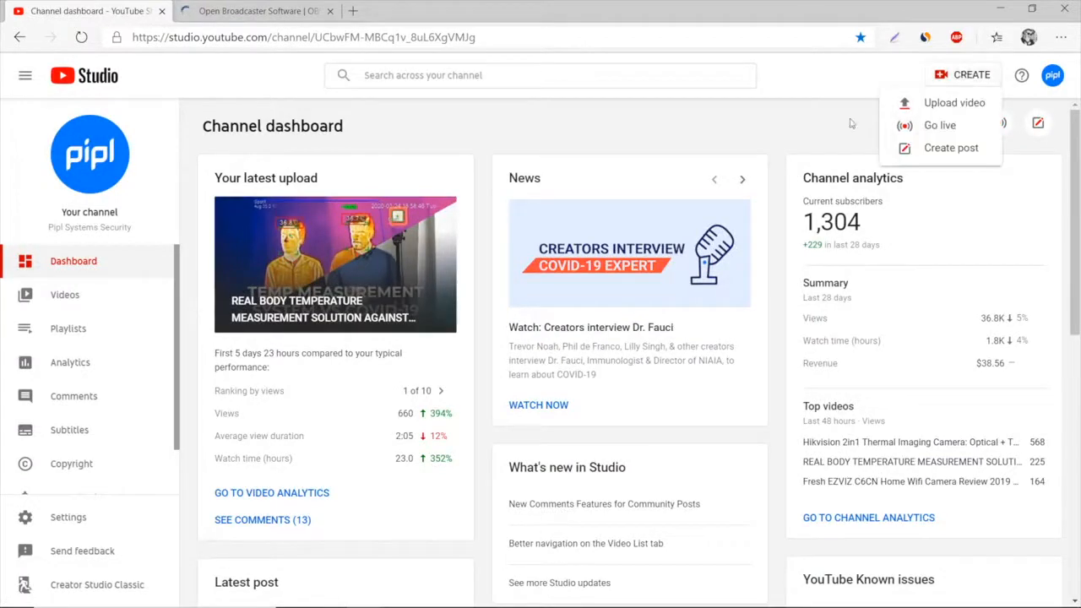
{"action": "left_click", "coordinate": [937, 134]}
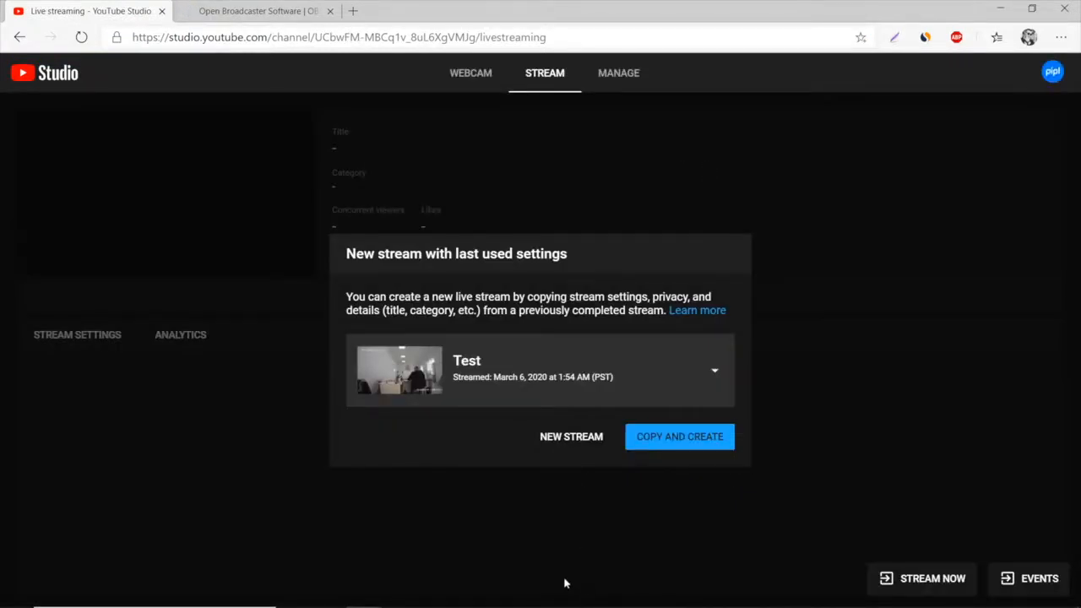
{"action": "left_click", "coordinate": [572, 437]}
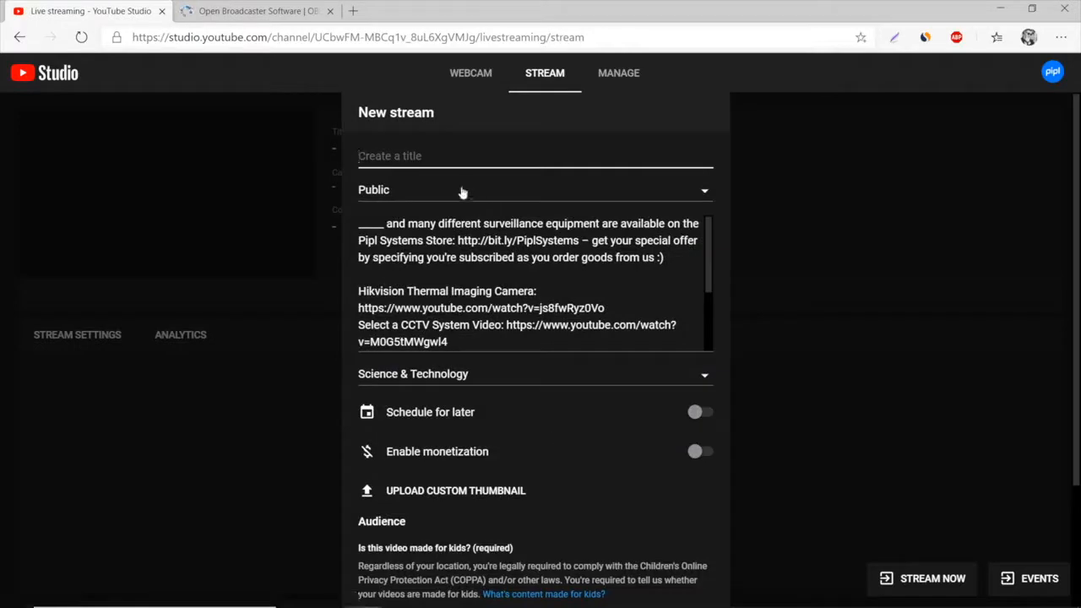
Step: Enter Test as the stream's title and description, and set its visibility to Private
{"action": "type", "text": "Test"}
{"action": "key", "text": "ctrl+a"}
{"action": "key", "text": "ctrl+c"}
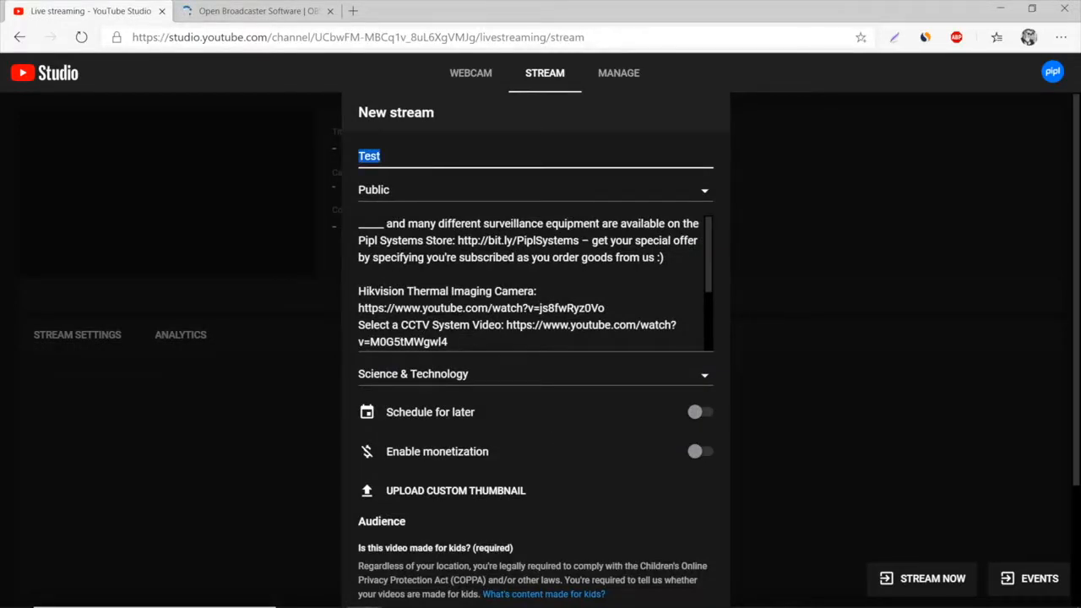
{"action": "key", "text": "Tab"}
{"action": "key", "text": "ctrl+a"}
{"action": "key", "text": "ctrl+v"}
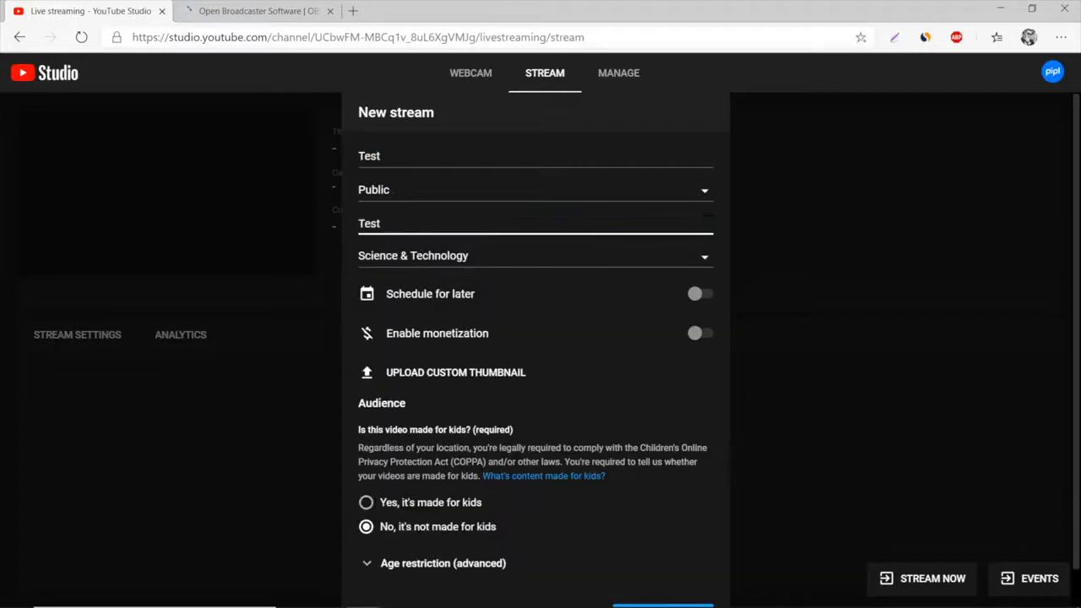
{"action": "left_click", "coordinate": [410, 198]}
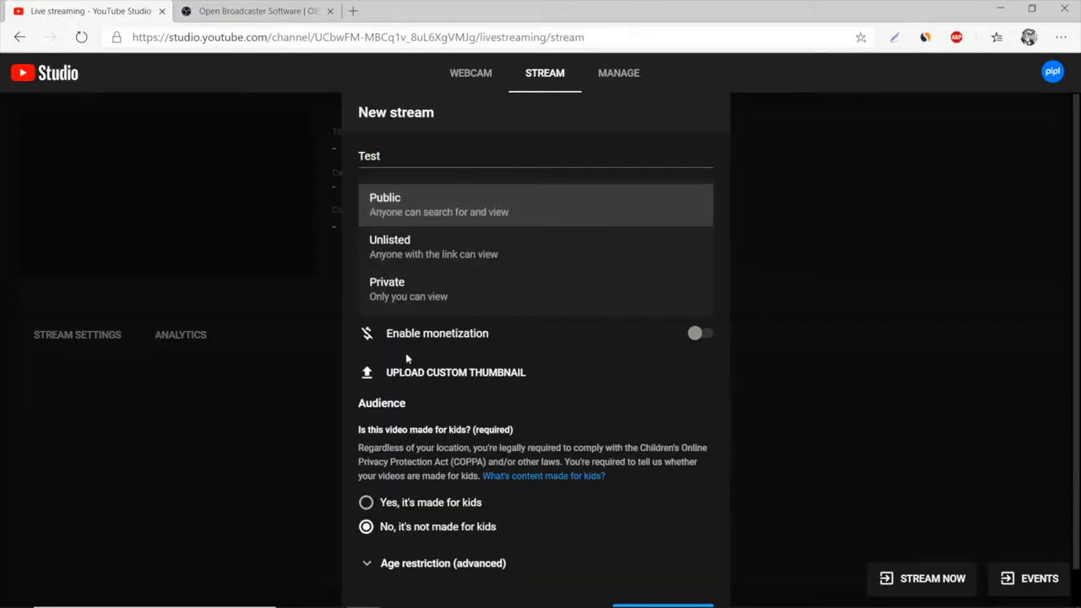
{"action": "left_click", "coordinate": [400, 306]}
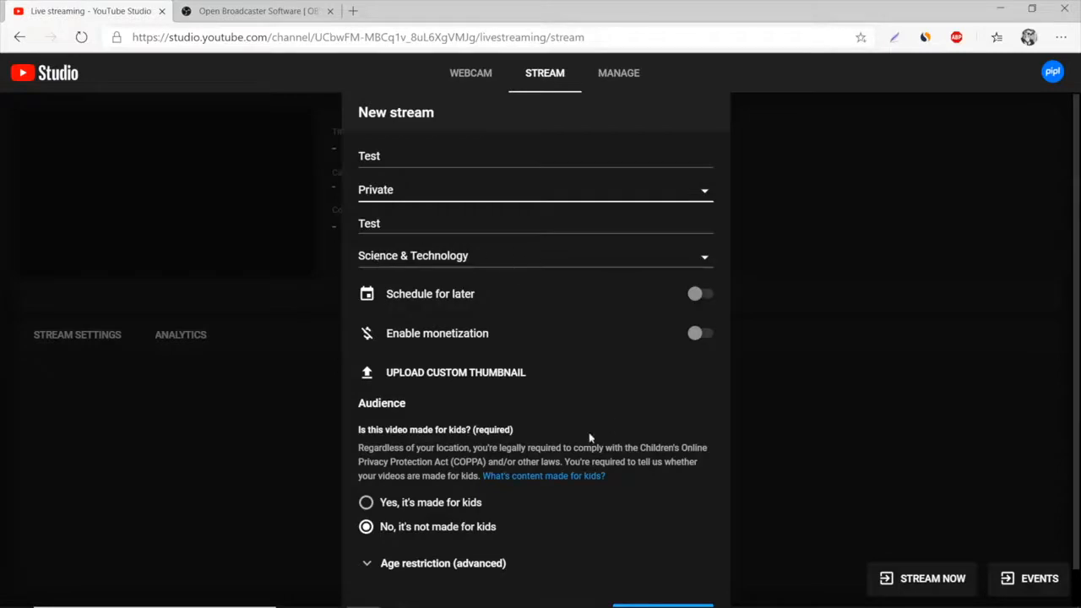
Step: Keep Science & Technology as the category and create the stream
{"action": "scroll", "coordinate": [473, 321], "scroll_direction": "down", "scroll_amount": 1}
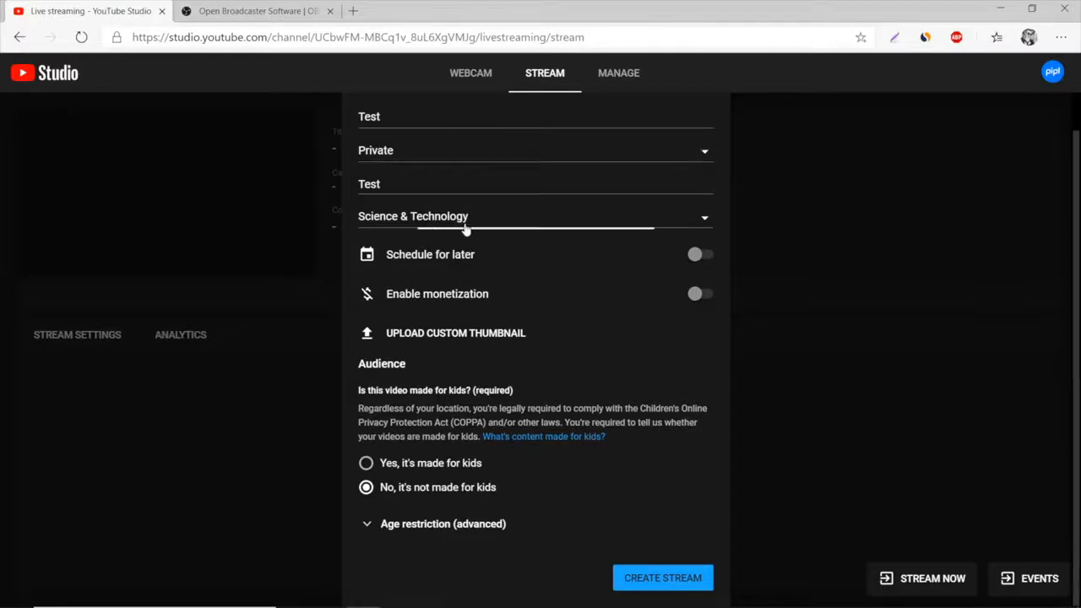
{"action": "left_click", "coordinate": [434, 225]}
{"action": "left_click", "coordinate": [441, 588]}
{"action": "left_click", "coordinate": [650, 582]}
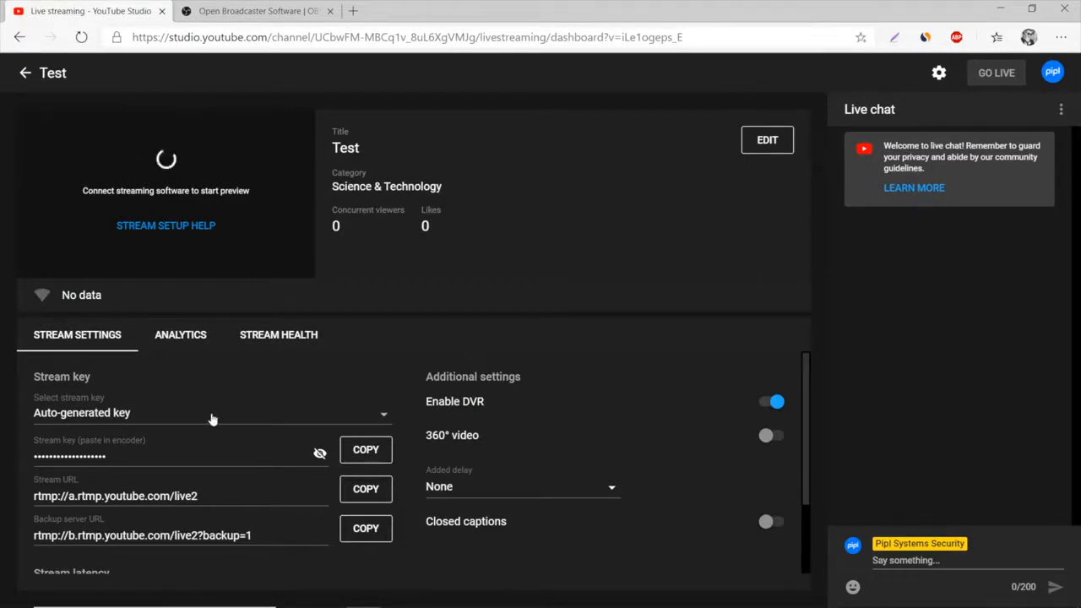
Step: Choose the stream latency option in the Test stream's settings
{"action": "scroll", "coordinate": [104, 574], "scroll_direction": "down", "scroll_amount": 2}
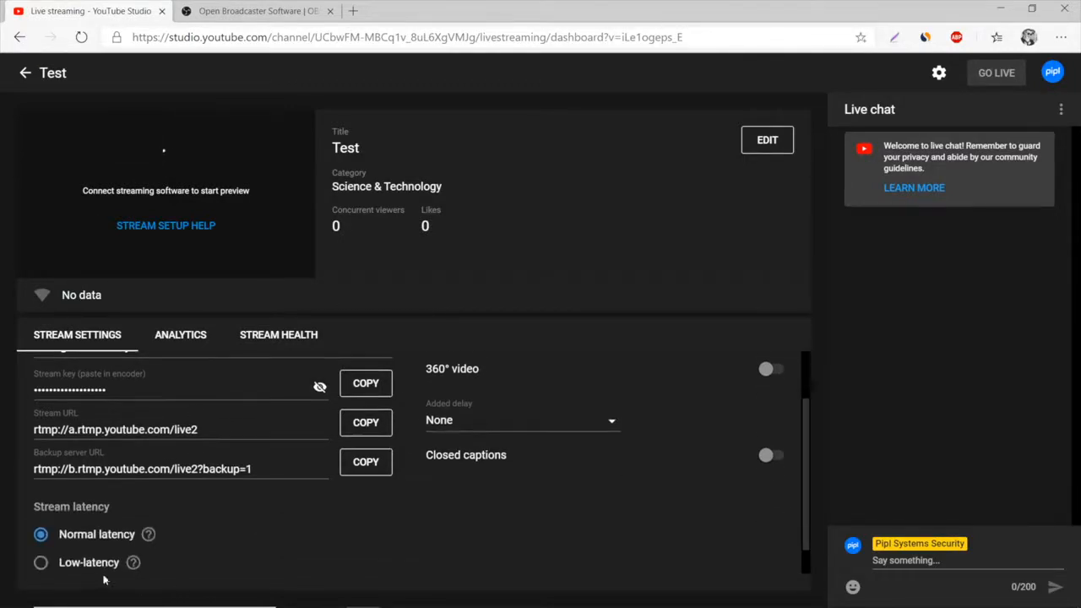
{"action": "scroll", "coordinate": [40, 568], "scroll_direction": "down", "scroll_amount": 1}
{"action": "left_click", "coordinate": [41, 559]}
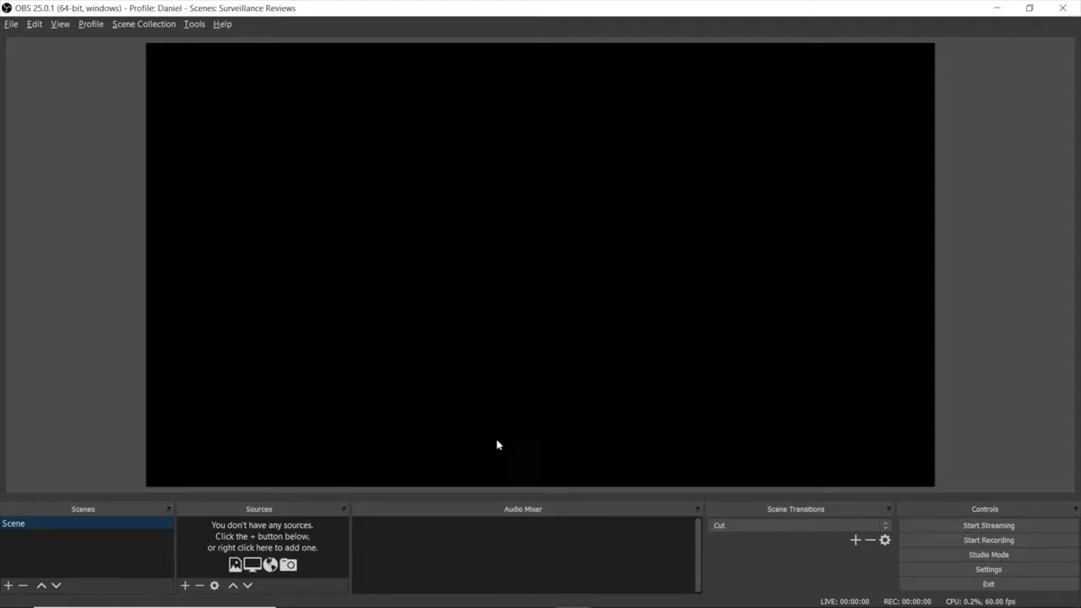
Step: Show the desktop, open the RTSP_URL text file and move its window toward the middle of the screen
{"action": "key", "text": "super+d"}
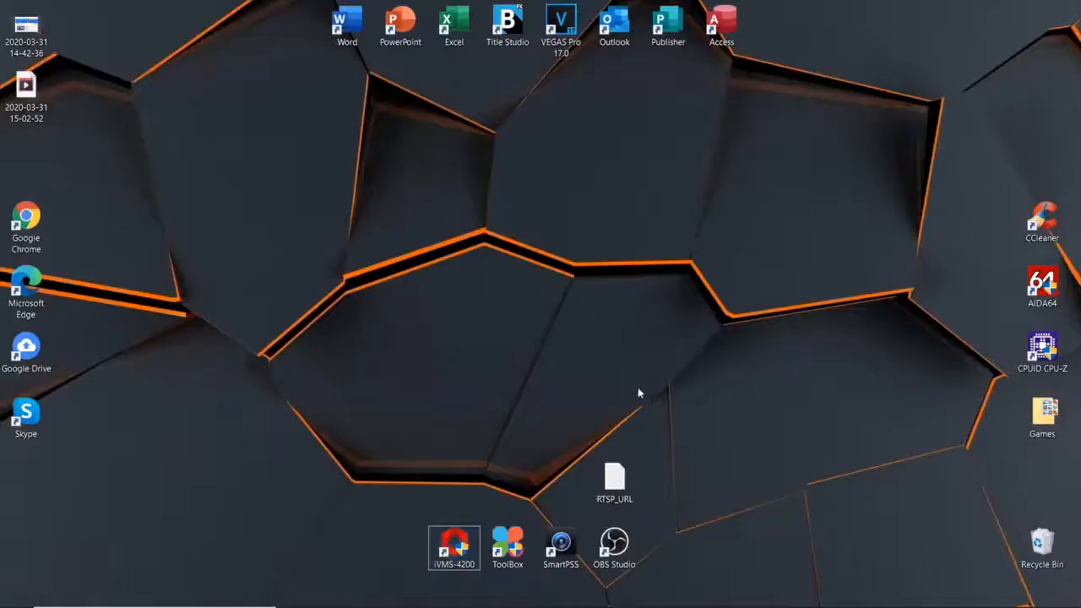
{"action": "double_click", "coordinate": [612, 480]}
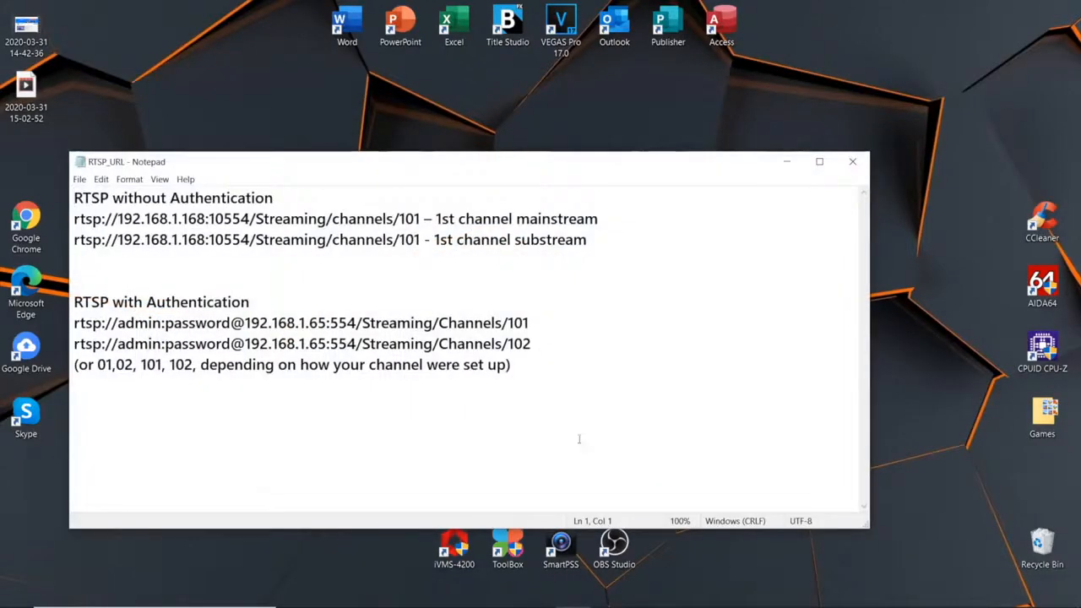
{"action": "left_click_drag", "start_coordinate": [265, 168], "coordinate": [338, 157]}
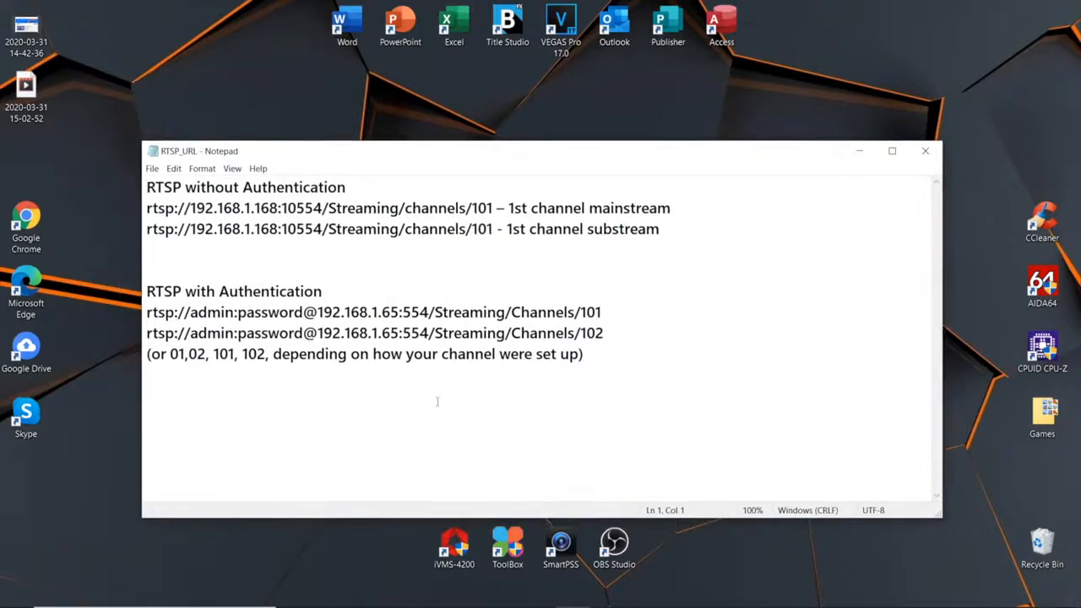
Step: Compare the RTSP URL formats with and without authentication, examining the credentials, IP address, port and channel number
{"action": "left_click_drag", "start_coordinate": [162, 188], "coordinate": [342, 188]}
{"action": "left_click", "coordinate": [385, 283]}
{"action": "left_click_drag", "start_coordinate": [367, 287], "coordinate": [145, 292]}
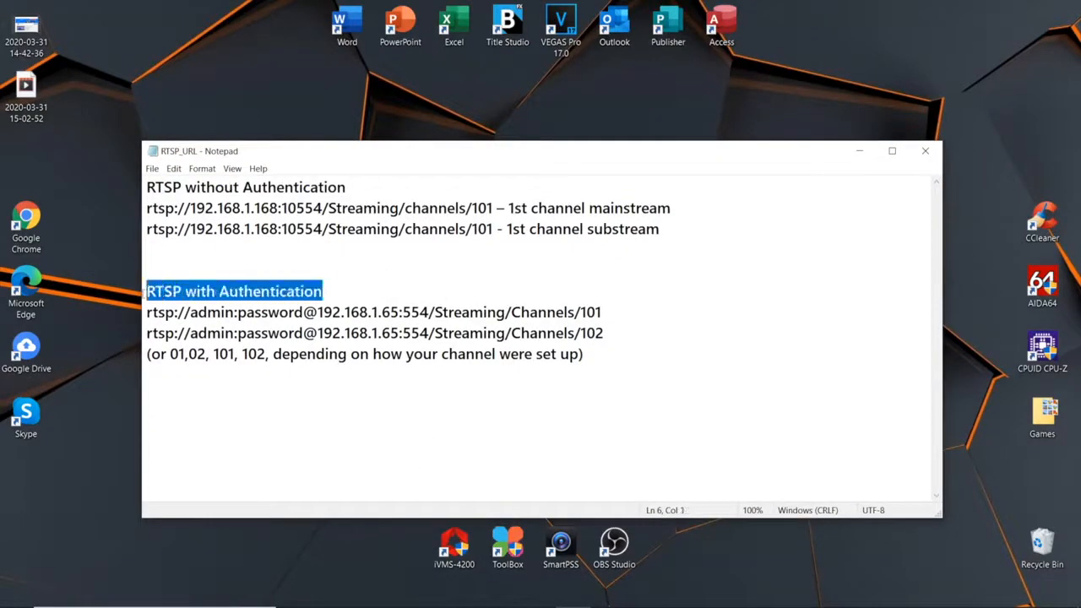
{"action": "left_click", "coordinate": [344, 314]}
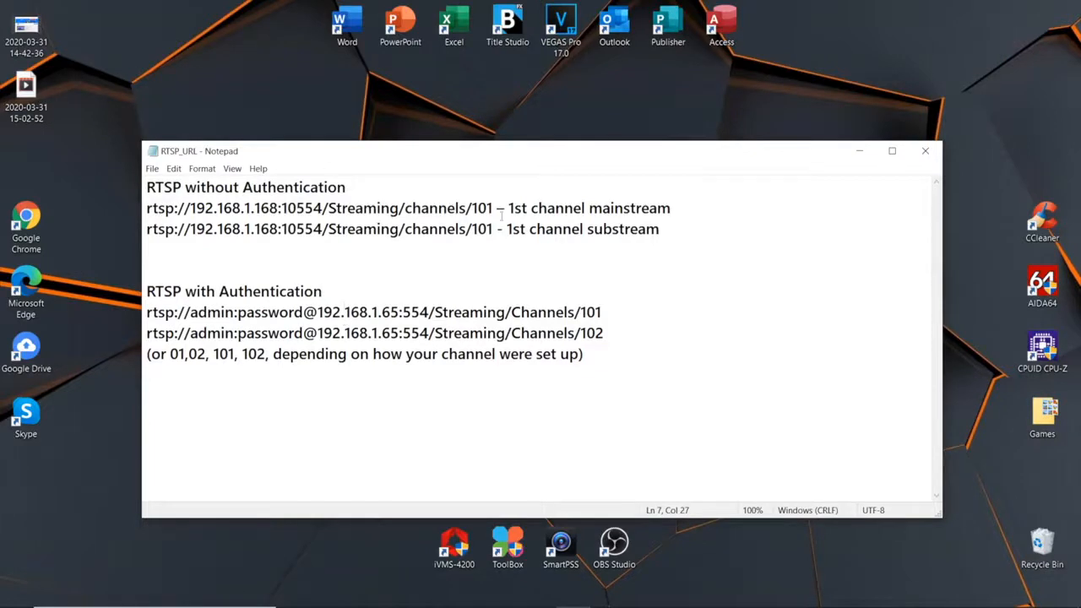
{"action": "left_click_drag", "start_coordinate": [304, 208], "coordinate": [391, 354]}
{"action": "left_click", "coordinate": [549, 313]}
{"action": "left_click_drag", "start_coordinate": [190, 311], "coordinate": [302, 313]}
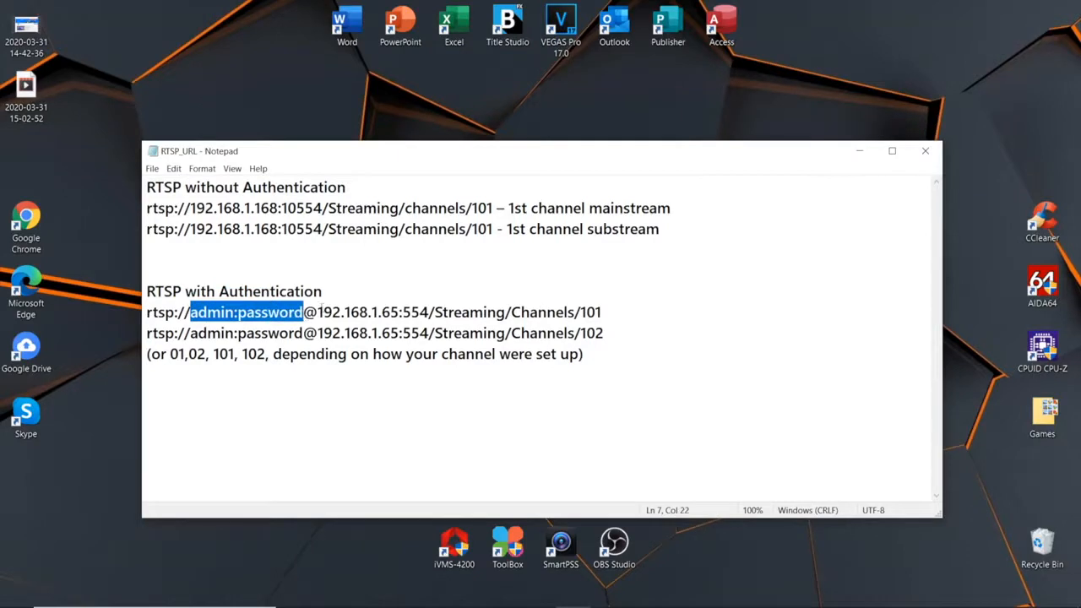
{"action": "left_click_drag", "start_coordinate": [178, 208], "coordinate": [316, 209]}
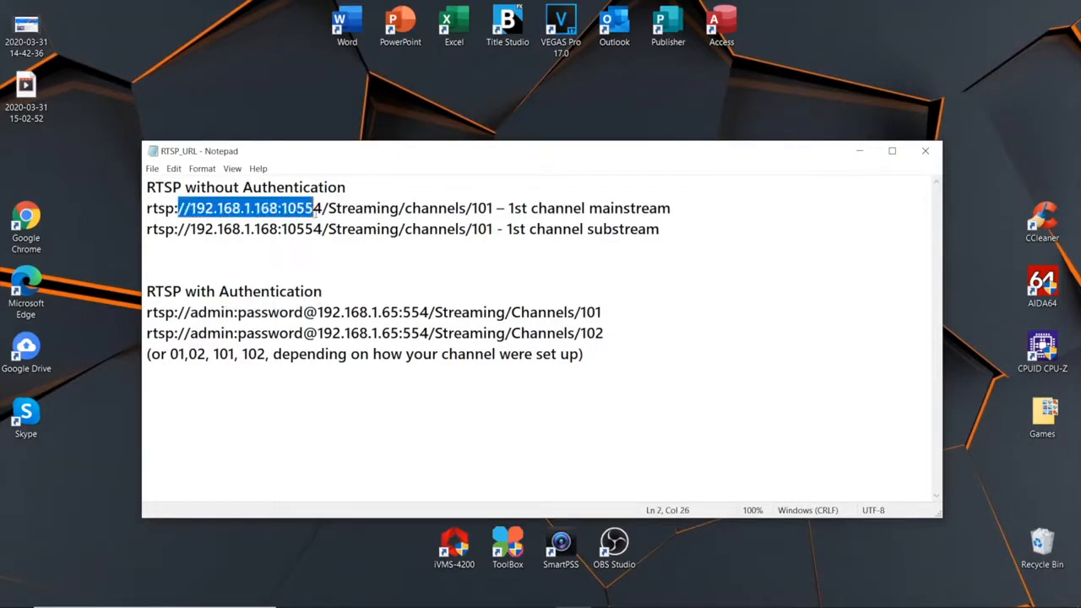
{"action": "left_click", "coordinate": [429, 209]}
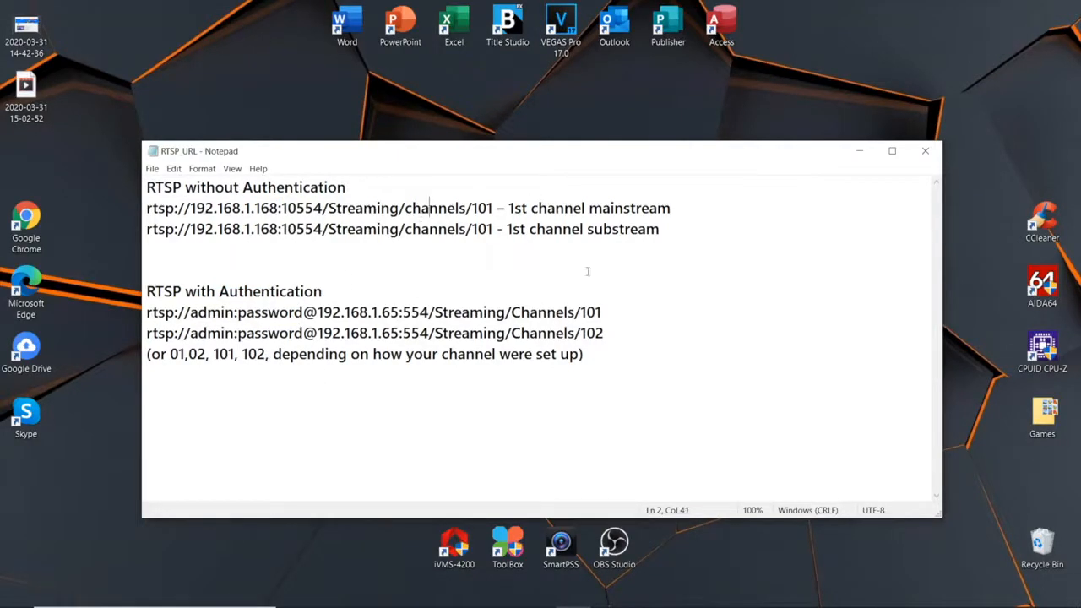
{"action": "left_click_drag", "start_coordinate": [471, 208], "coordinate": [494, 207]}
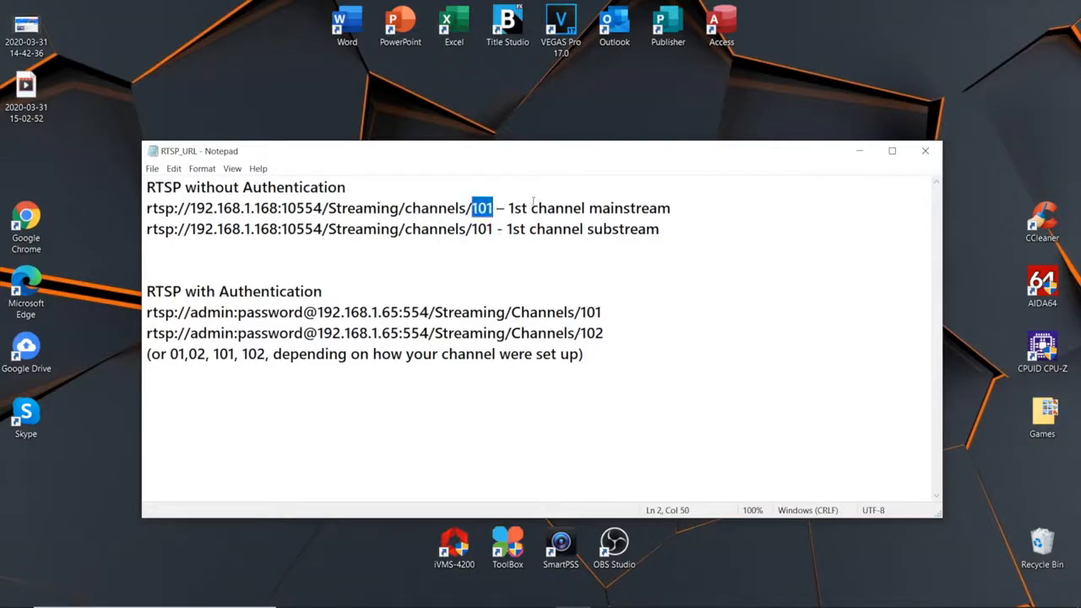
Step: Correct the channel number in the unauthenticated 1st channel substream URL to 102
{"action": "left_click", "coordinate": [495, 228]}
{"action": "key", "text": "BackSpace"}
{"action": "type", "text": "2"}
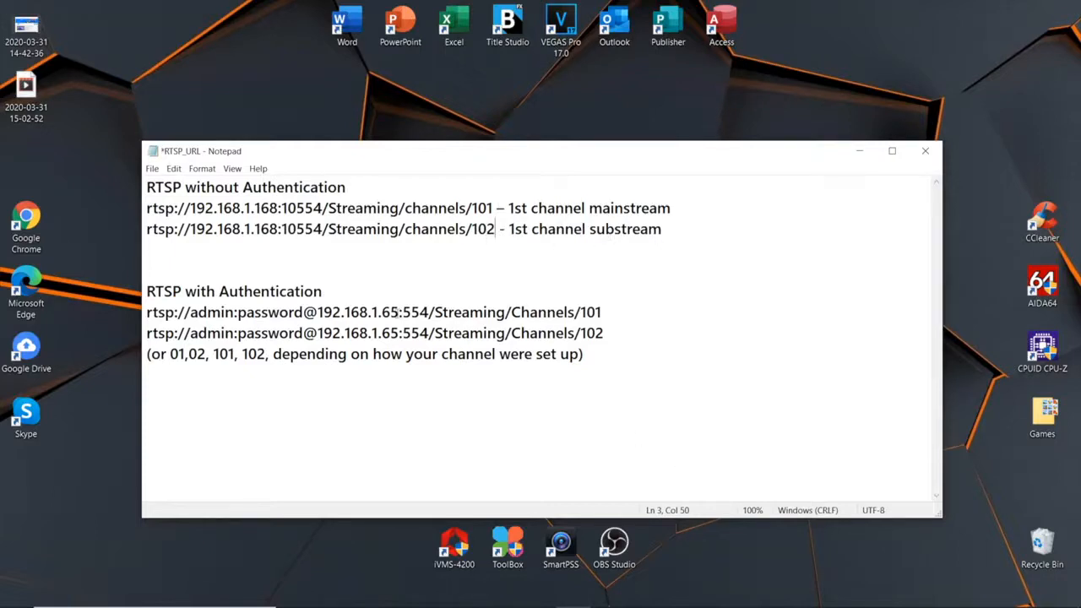
Step: Examine each part of the authenticated RTSP URLs: protocol, credentials, IP address, port, Streaming path and channel number
{"action": "left_click_drag", "start_coordinate": [401, 312], "coordinate": [493, 332]}
{"action": "left_click", "coordinate": [460, 332]}
{"action": "left_click", "coordinate": [588, 333]}
{"action": "left_click_drag", "start_coordinate": [152, 312], "coordinate": [175, 311]}
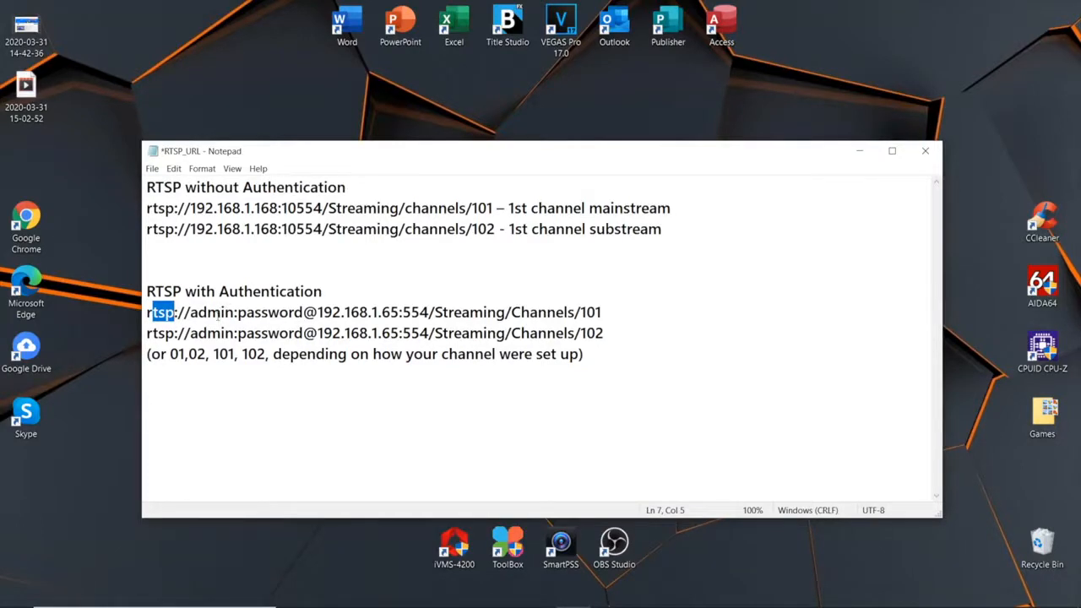
{"action": "left_click", "coordinate": [256, 313]}
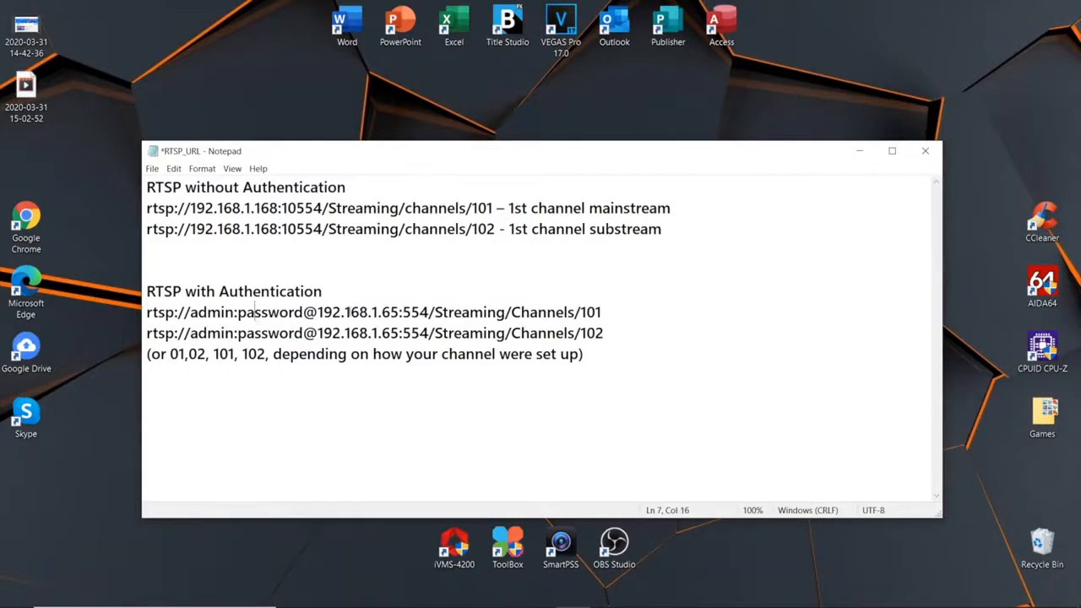
{"action": "left_click_drag", "start_coordinate": [352, 312], "coordinate": [429, 313]}
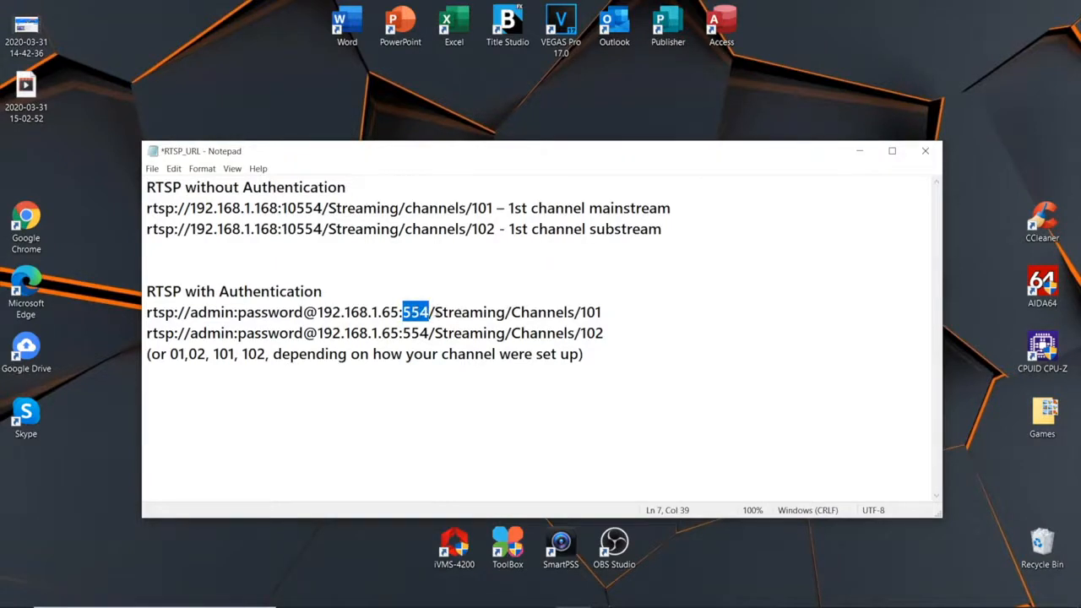
{"action": "left_click_drag", "start_coordinate": [434, 313], "coordinate": [507, 310]}
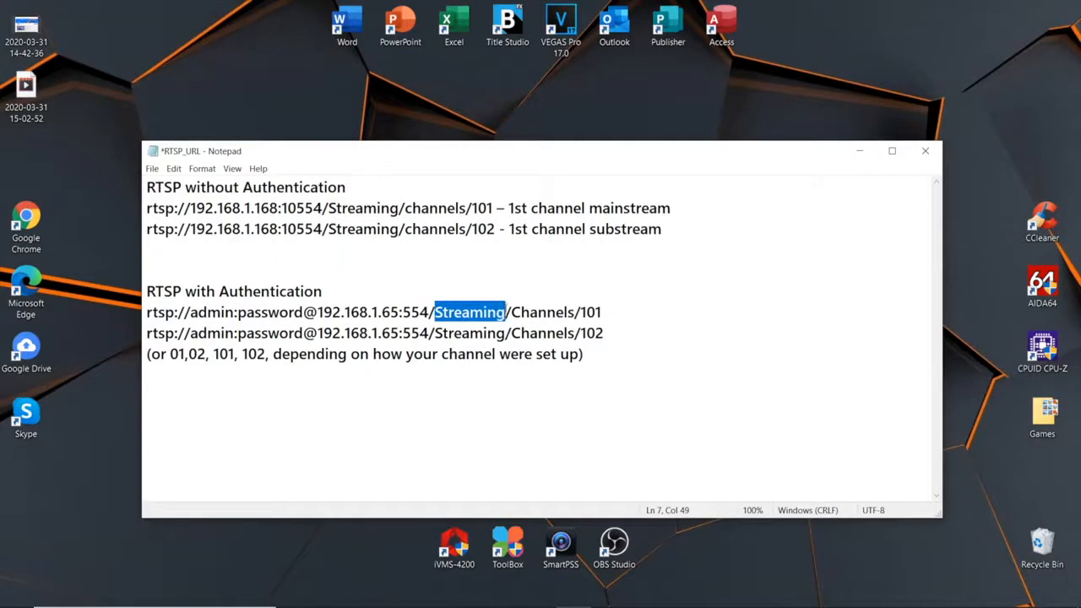
{"action": "left_click_drag", "start_coordinate": [510, 312], "coordinate": [601, 313]}
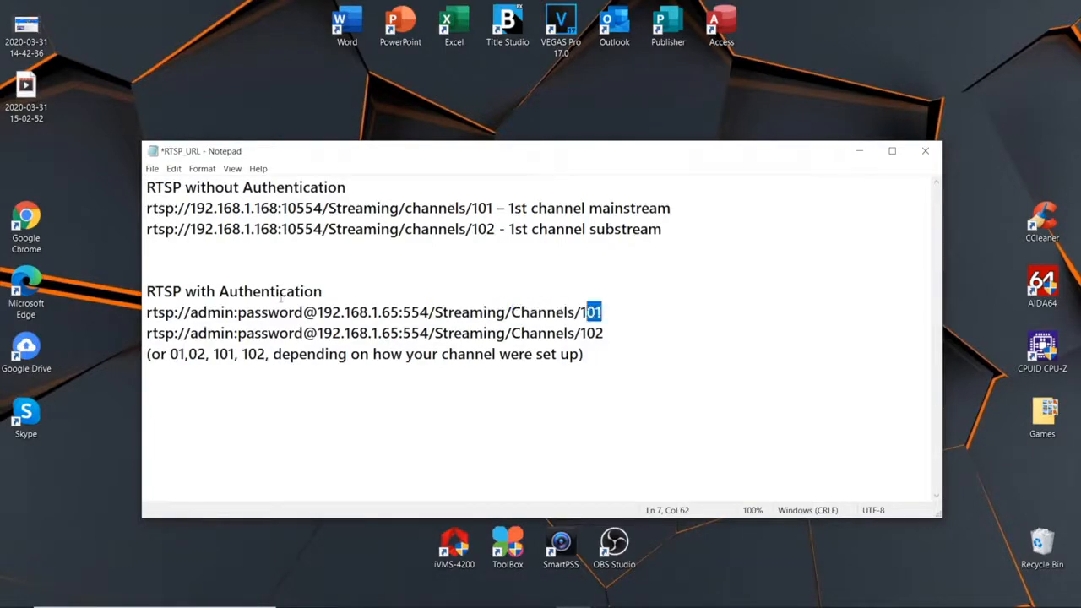
Step: Review the note on channel numbering and the complete authenticated URL for channel 101
{"action": "left_click", "coordinate": [279, 295]}
{"action": "left_click_drag", "start_coordinate": [273, 353], "coordinate": [284, 354]}
{"action": "left_click_drag", "start_coordinate": [555, 355], "coordinate": [465, 356]}
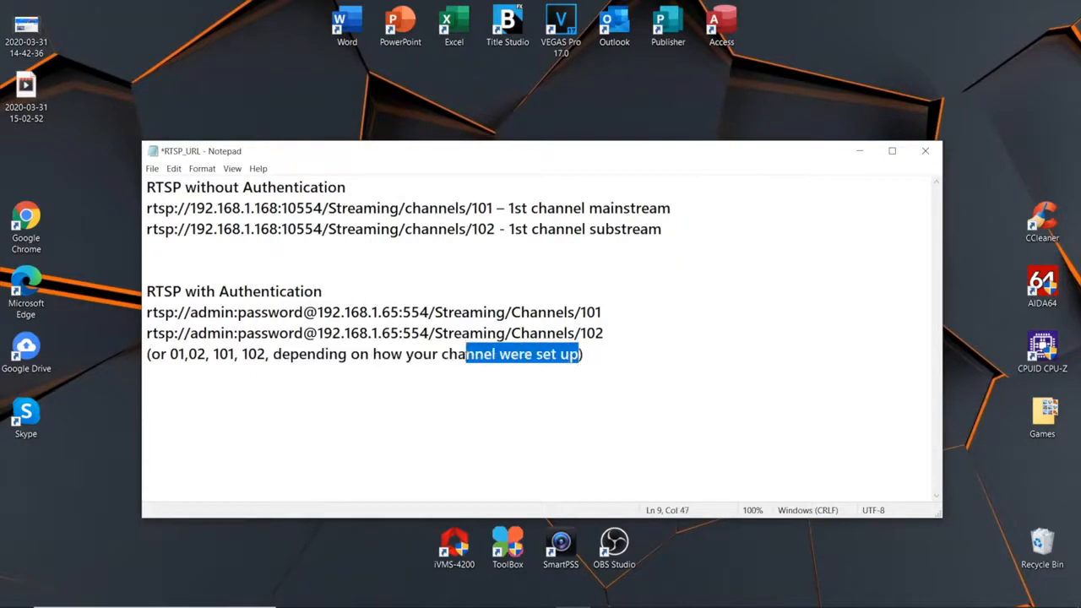
{"action": "left_click", "coordinate": [305, 330]}
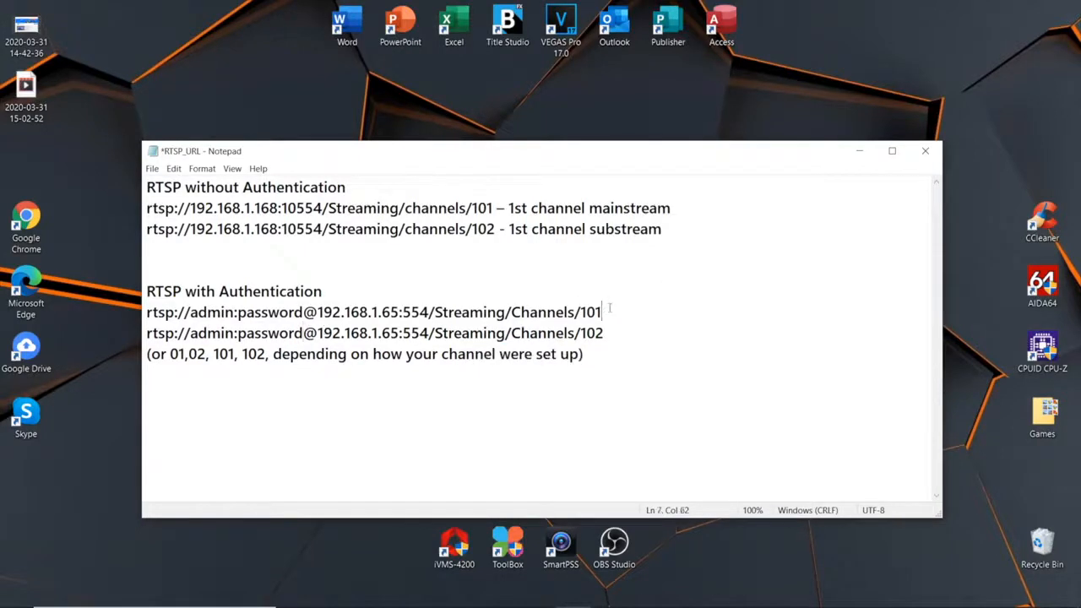
{"action": "left_click_drag", "start_coordinate": [609, 309], "coordinate": [147, 313]}
{"action": "mouse_move", "coordinate": [453, 599]}
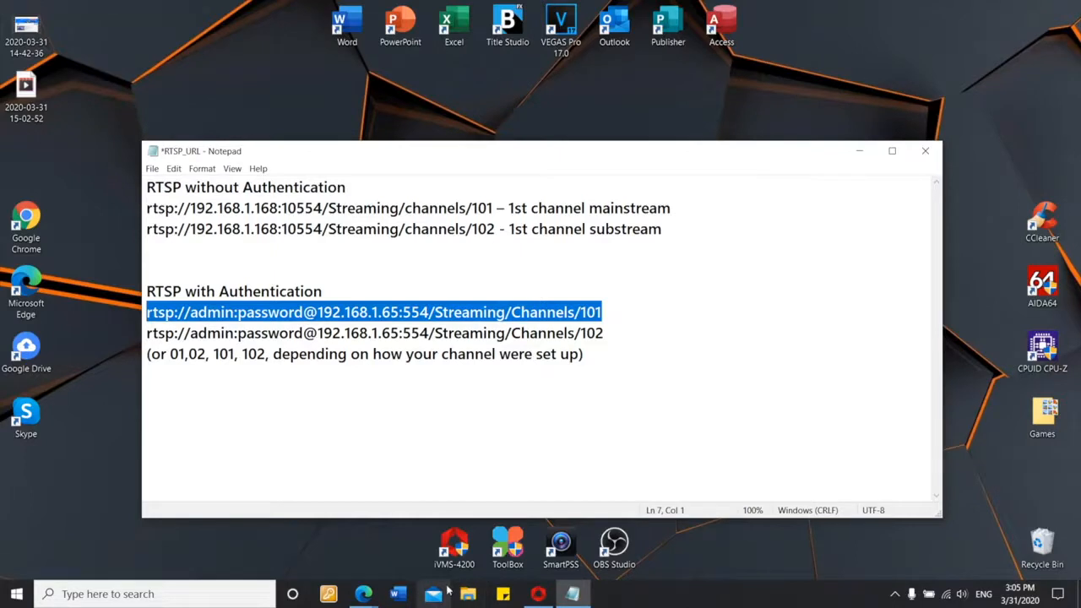
{"action": "left_click", "coordinate": [319, 311]}
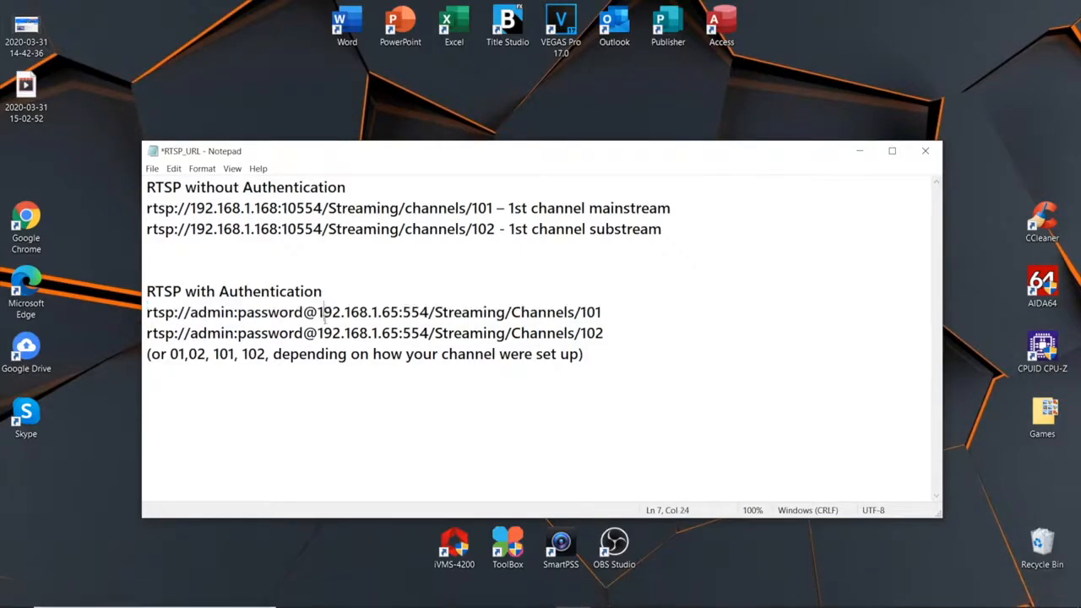
Step: Switch to iVMS-4200 and list the online devices in Device Management
{"action": "double_click", "coordinate": [447, 553]}
{"action": "left_click", "coordinate": [604, 315]}
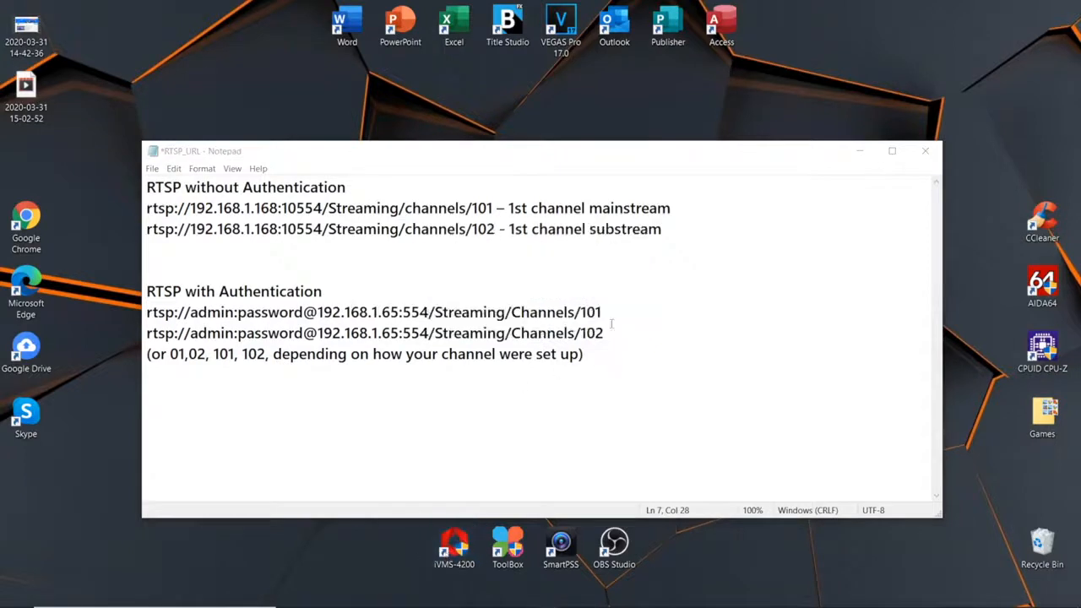
{"action": "left_click", "coordinate": [530, 594]}
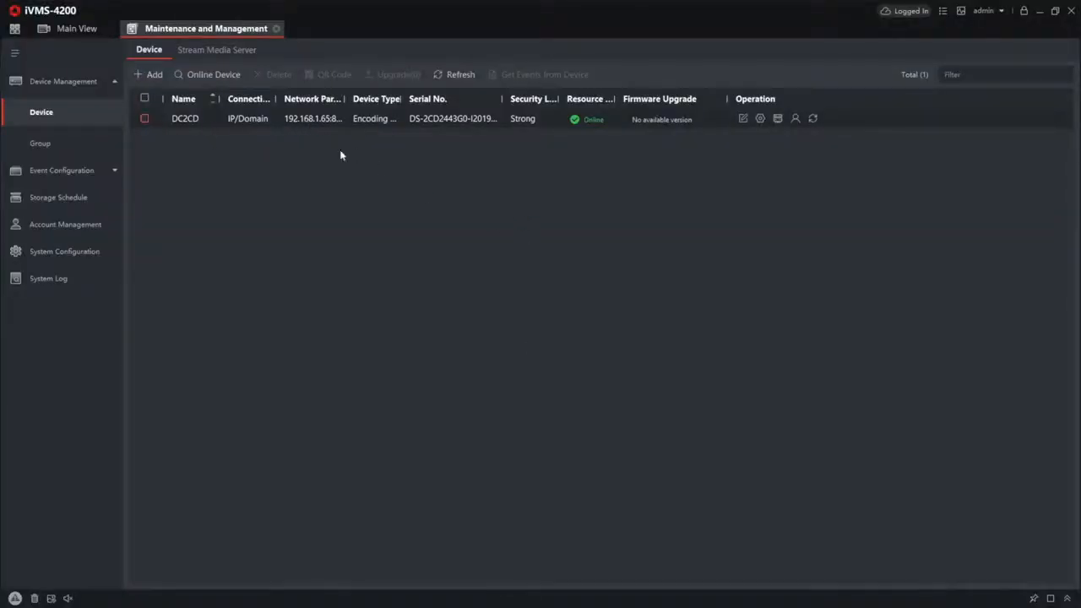
{"action": "left_click", "coordinate": [207, 74]}
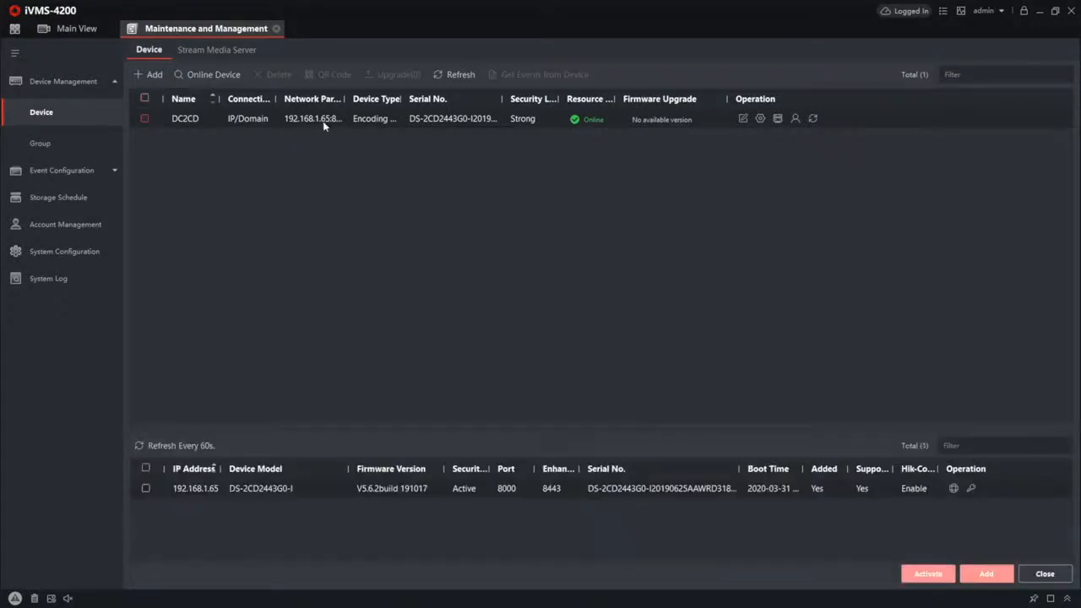
Step: Check the RTSP port in the DC2CD camera's basic network settings, and close the configuration and minimize iVMS-4200
{"action": "left_click", "coordinate": [759, 121]}
{"action": "left_click", "coordinate": [795, 135]}
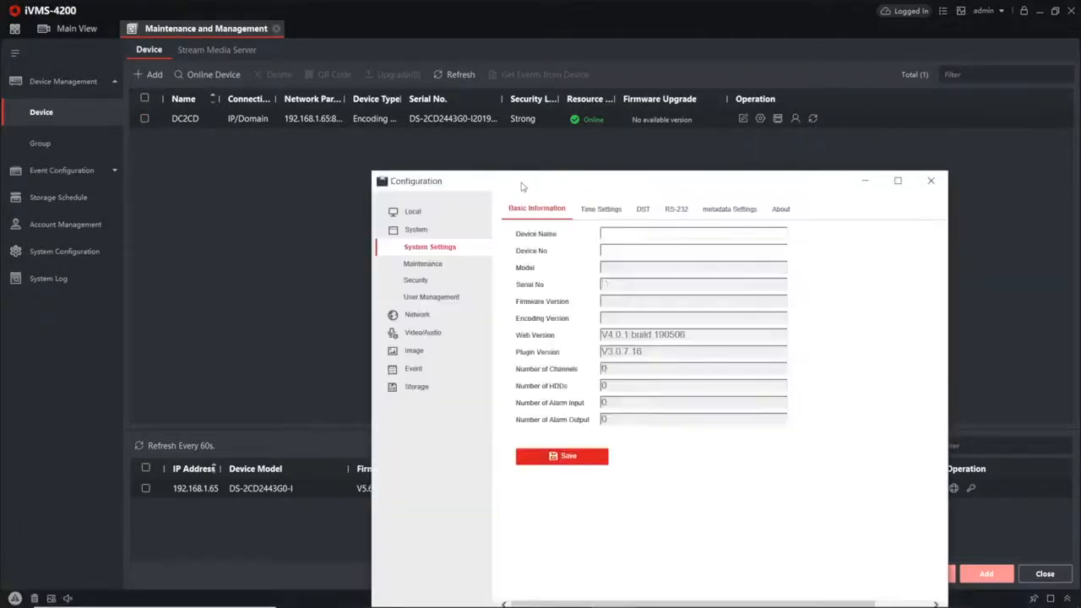
{"action": "left_click", "coordinate": [333, 279]}
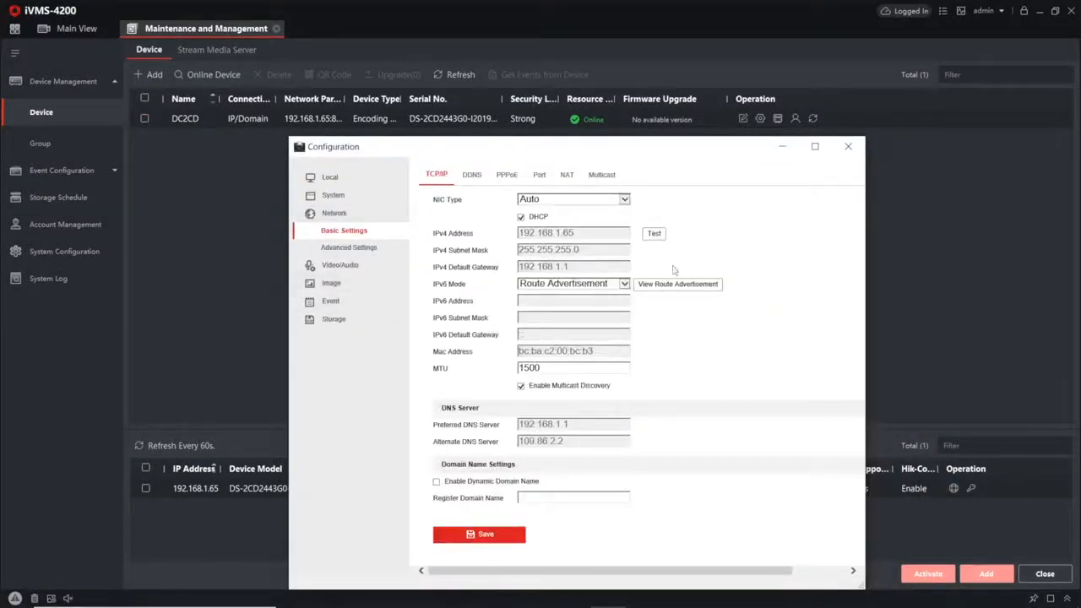
{"action": "left_click", "coordinate": [539, 175]}
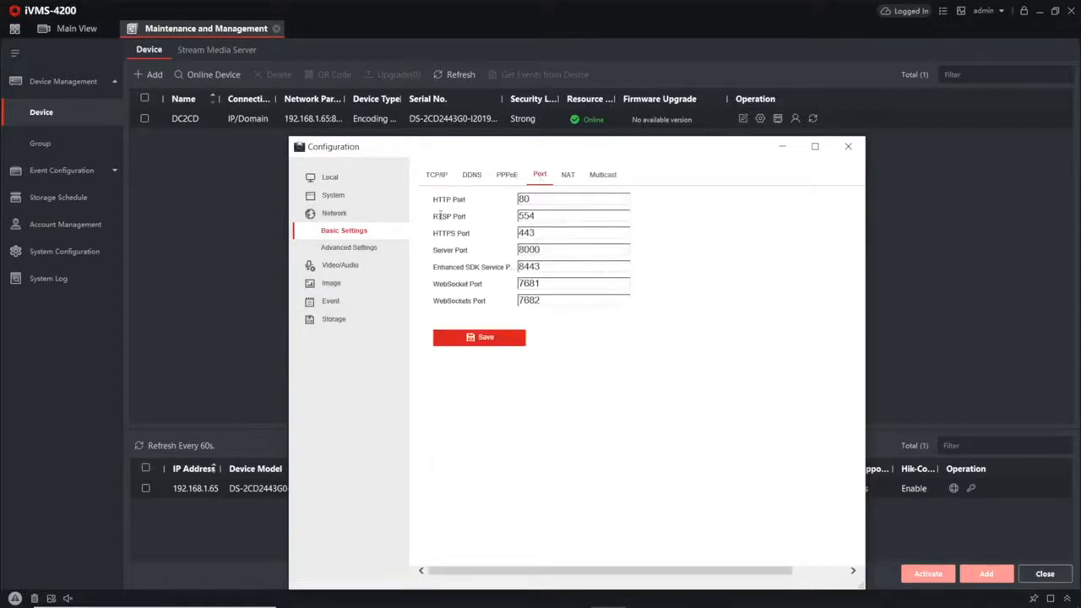
{"action": "left_click_drag", "start_coordinate": [433, 216], "coordinate": [462, 216]}
{"action": "left_click", "coordinate": [847, 146]}
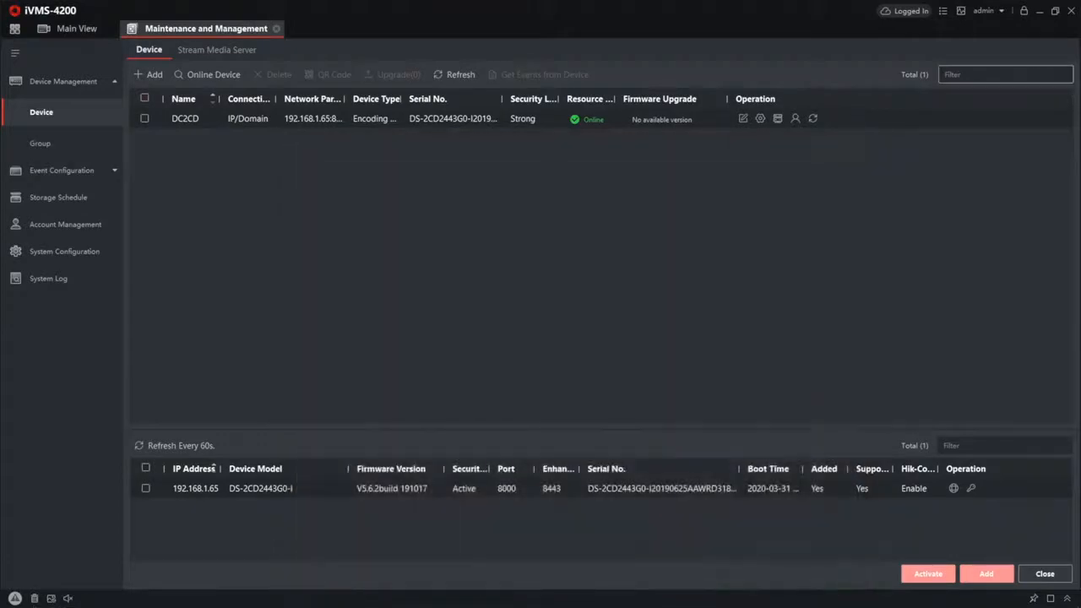
{"action": "left_click", "coordinate": [1039, 11]}
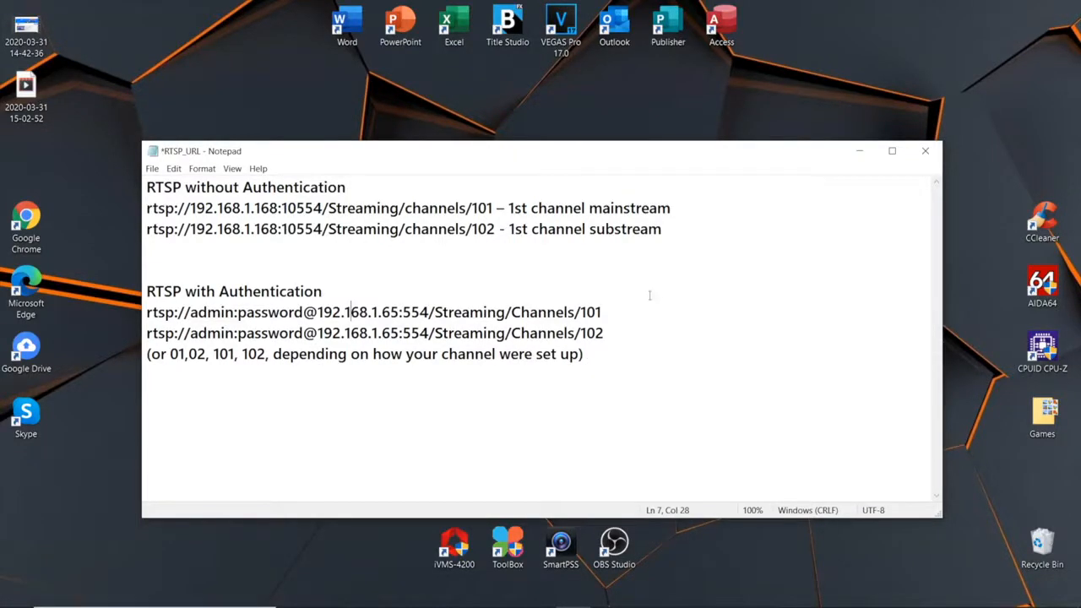
Step: Replace the password placeholder in the authenticated channel 101 URL with the camera's actual password
{"action": "left_click_drag", "start_coordinate": [233, 311], "coordinate": [198, 311]}
{"action": "left_click", "coordinate": [198, 311]}
{"action": "triple_click", "coordinate": [280, 311]}
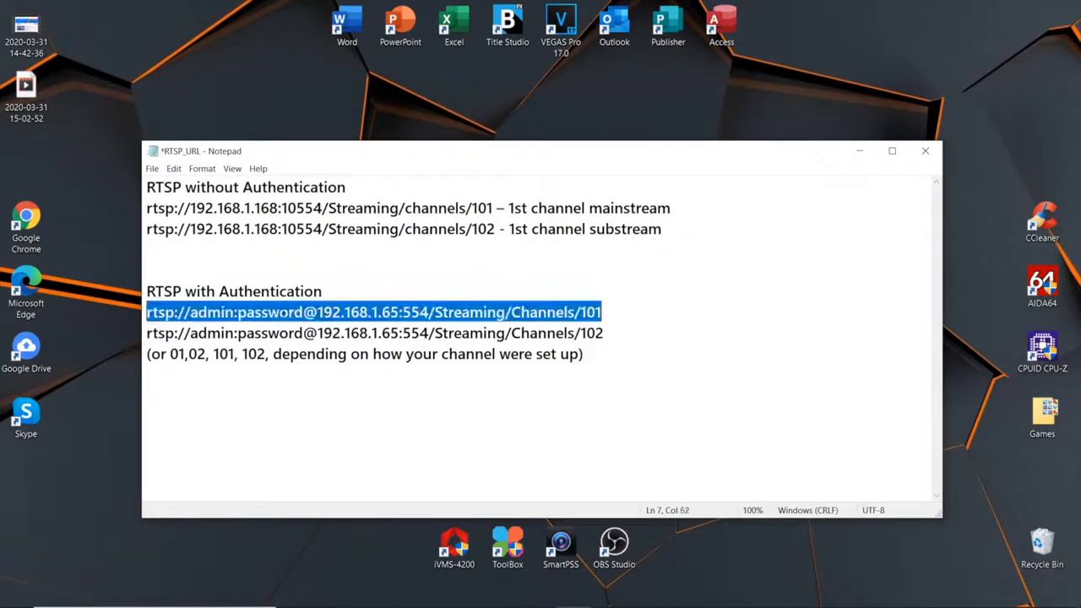
{"action": "left_click", "coordinate": [303, 311]}
{"action": "left_click_drag", "start_coordinate": [303, 312], "coordinate": [237, 312]}
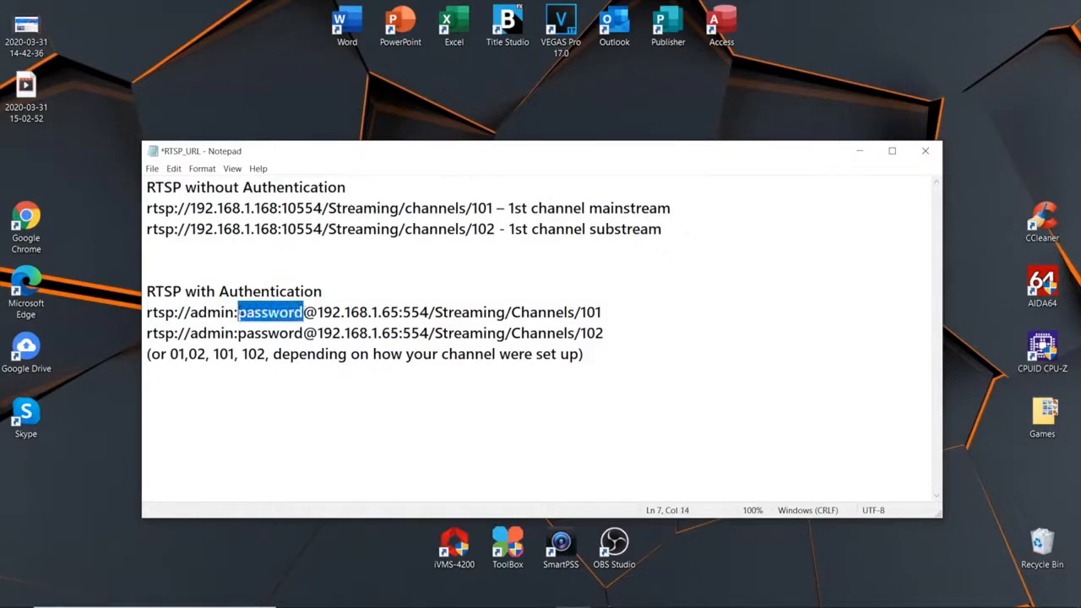
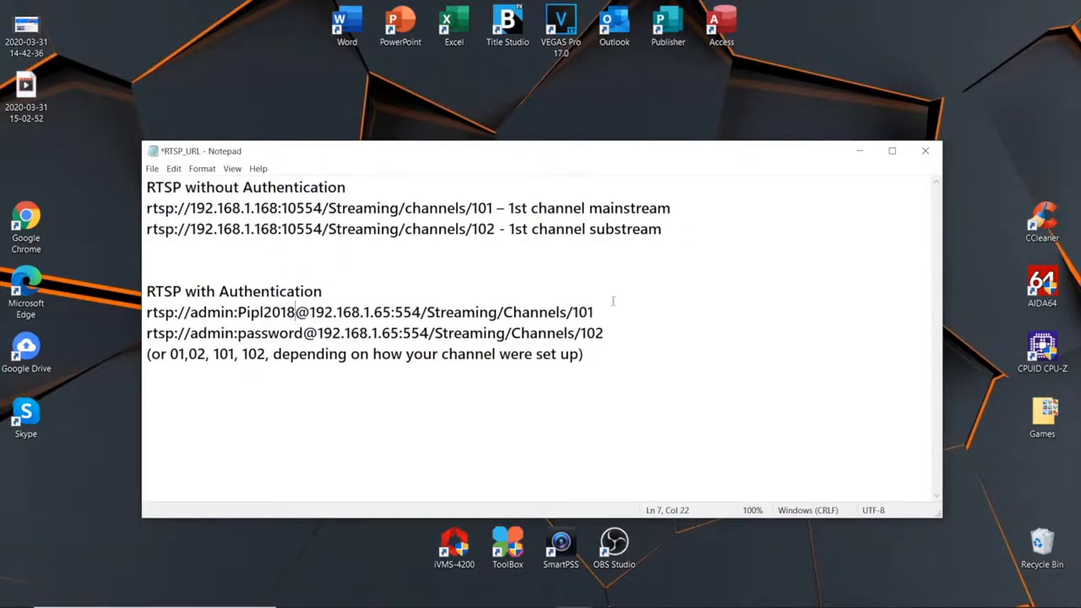
Step: Copy the complete authenticated channel 101 RTSP URL and switch to OBS Studio
{"action": "left_click_drag", "start_coordinate": [608, 313], "coordinate": [145, 312]}
{"action": "key", "text": "ctrl+c"}
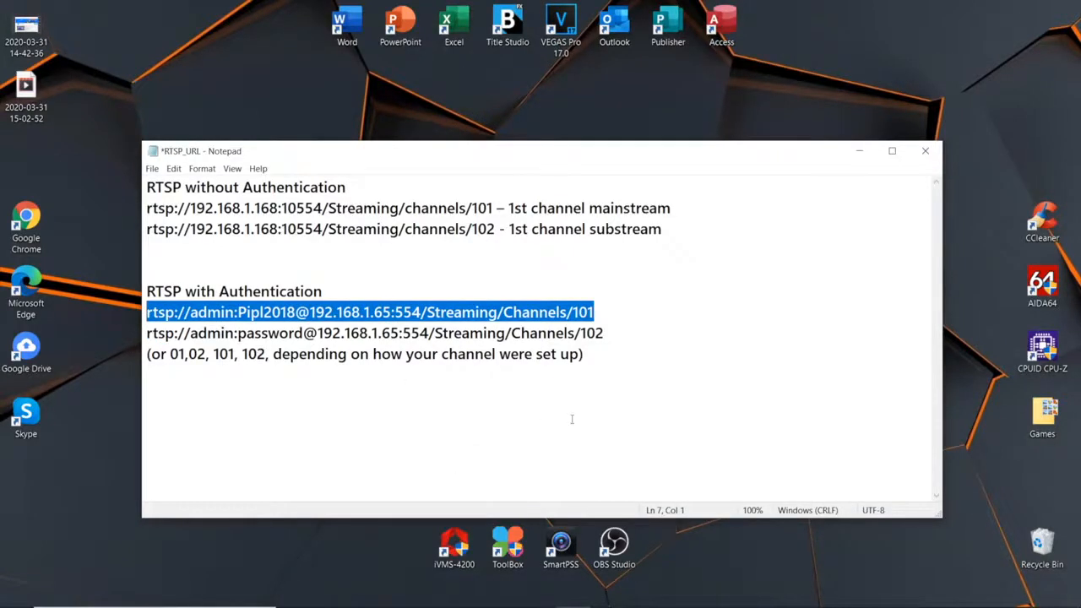
{"action": "key", "text": "alt+Tab"}
{"action": "key", "text": "alt+Tab"}
{"action": "key", "text": "alt+Tab"}
{"action": "key", "text": "alt+Tab"}
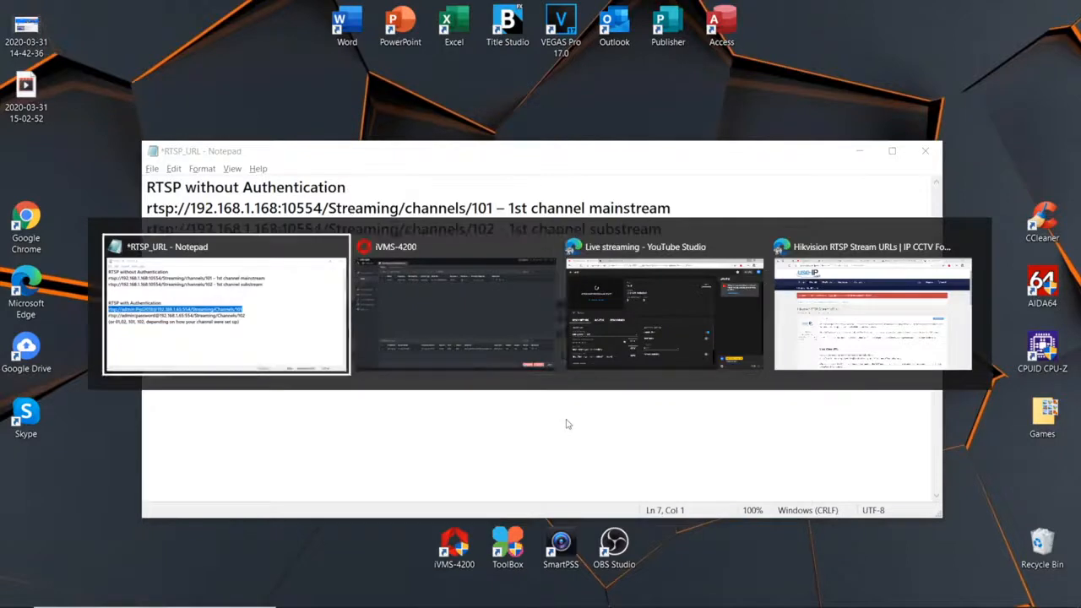
{"action": "key", "text": "alt+Tab"}
{"action": "key", "text": "alt+Tab"}
{"action": "key", "text": "alt+Tab"}
{"action": "key", "text": "alt+Tab"}
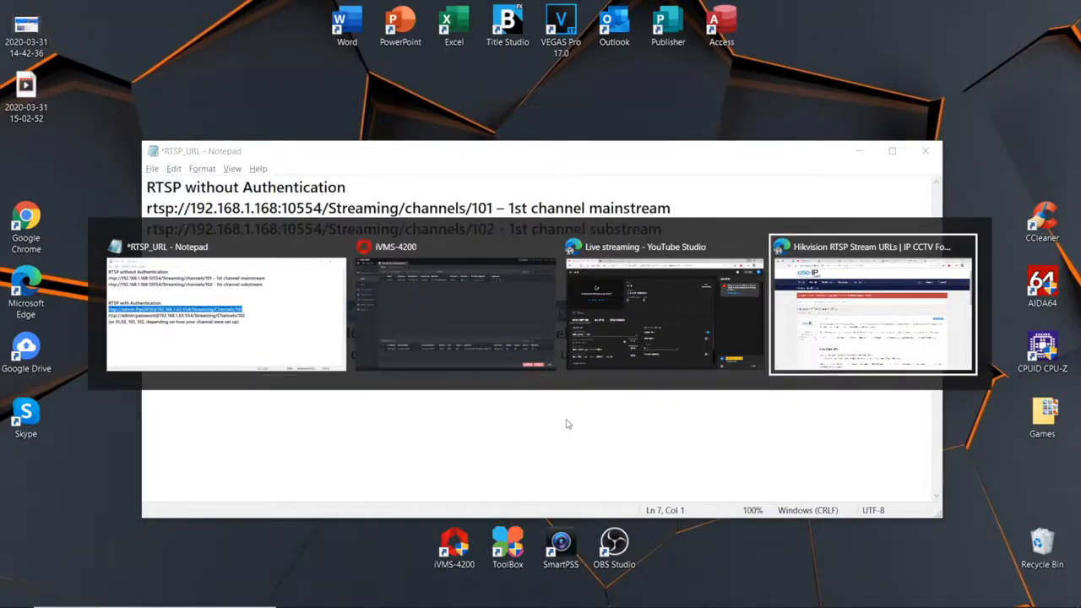
{"action": "key", "text": "alt+Tab"}
{"action": "key", "text": "super+d"}
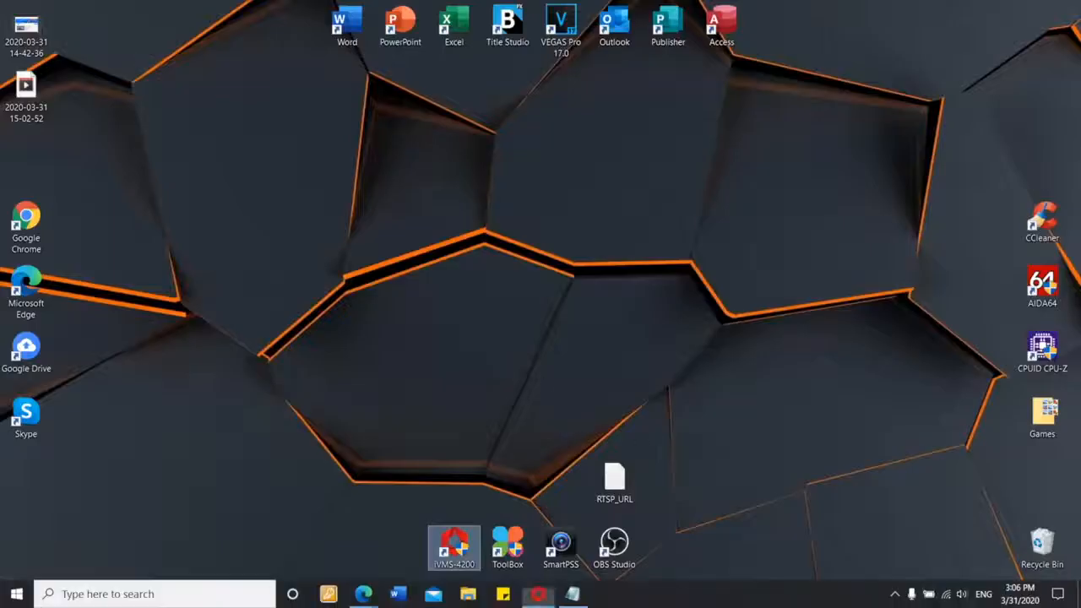
{"action": "left_click", "coordinate": [895, 597]}
{"action": "left_click", "coordinate": [893, 565]}
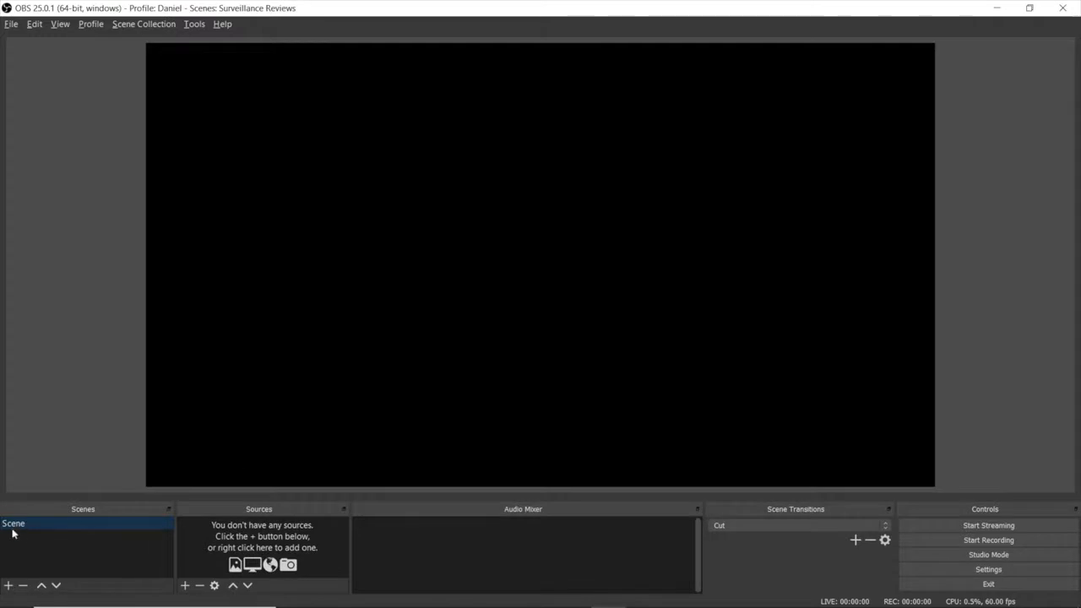
Step: Add a new Media Source named "Cam Stream Test" to the scene
{"action": "left_click", "coordinate": [185, 585]}
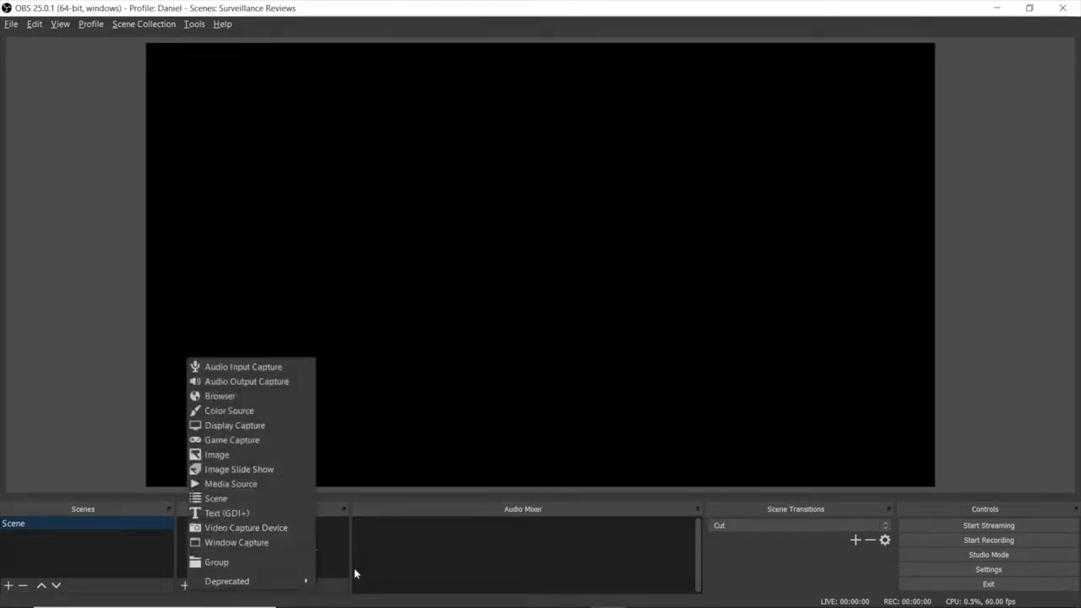
{"action": "left_click", "coordinate": [235, 489]}
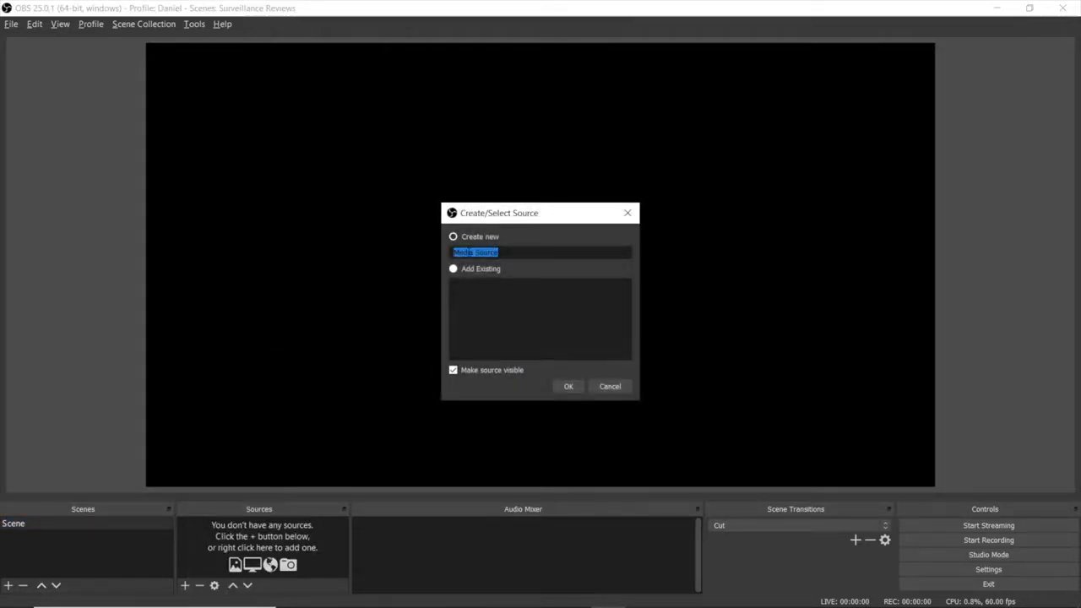
{"action": "type", "text": "Cam Steam Test"}
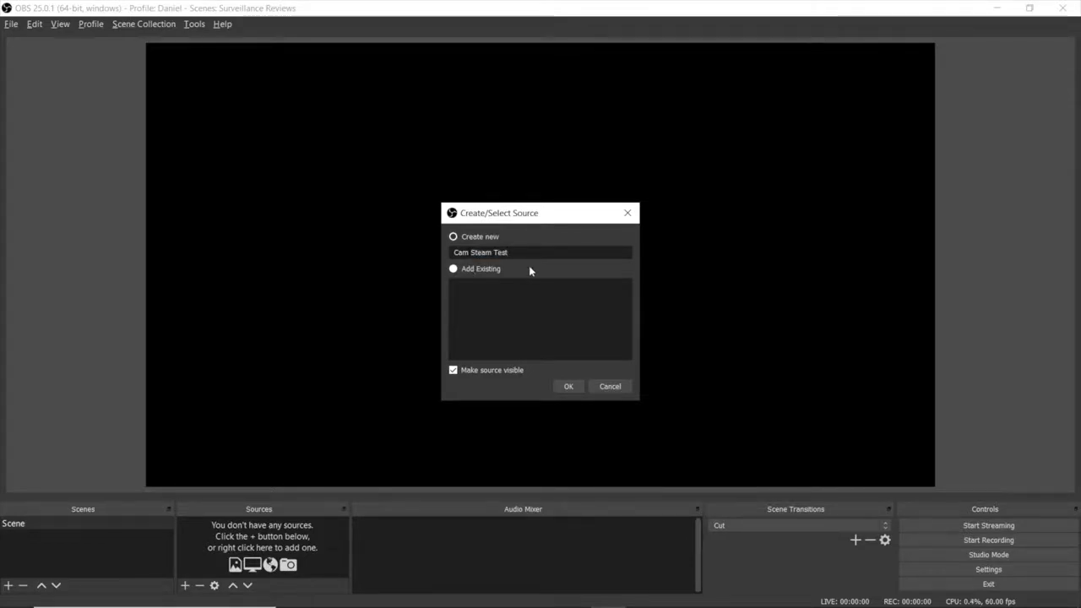
{"action": "key", "text": "Left"}
{"action": "key", "text": "Left"}
{"action": "key", "text": "Left"}
{"action": "key", "text": "Left"}
{"action": "key", "text": "Left"}
{"action": "key", "text": "Left"}
{"action": "key", "text": "Left"}
{"action": "key", "text": "Left"}
{"action": "type", "text": "r"}
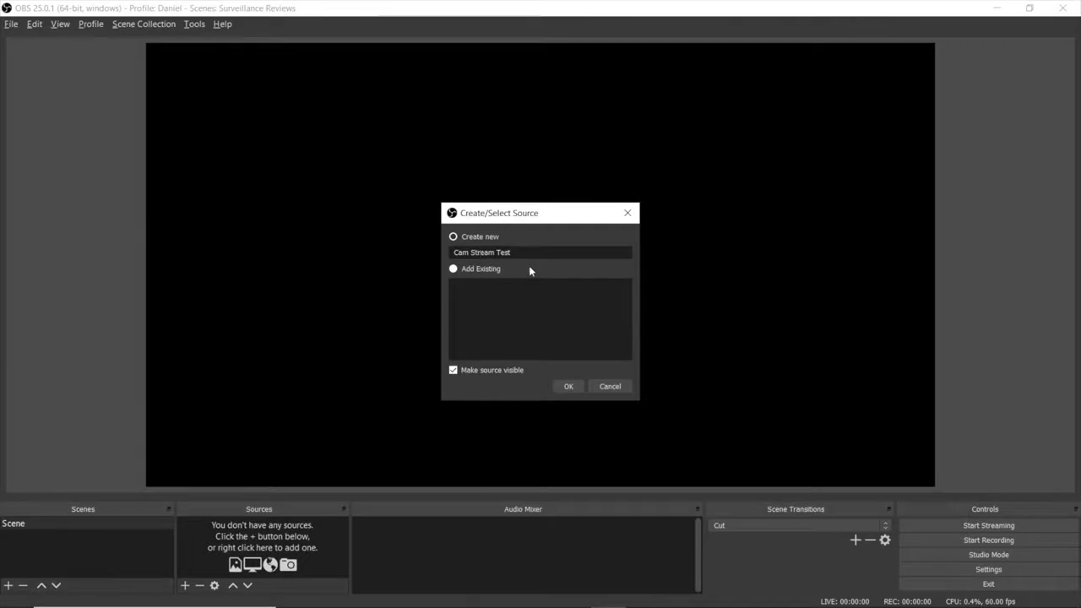
{"action": "left_click", "coordinate": [571, 386]}
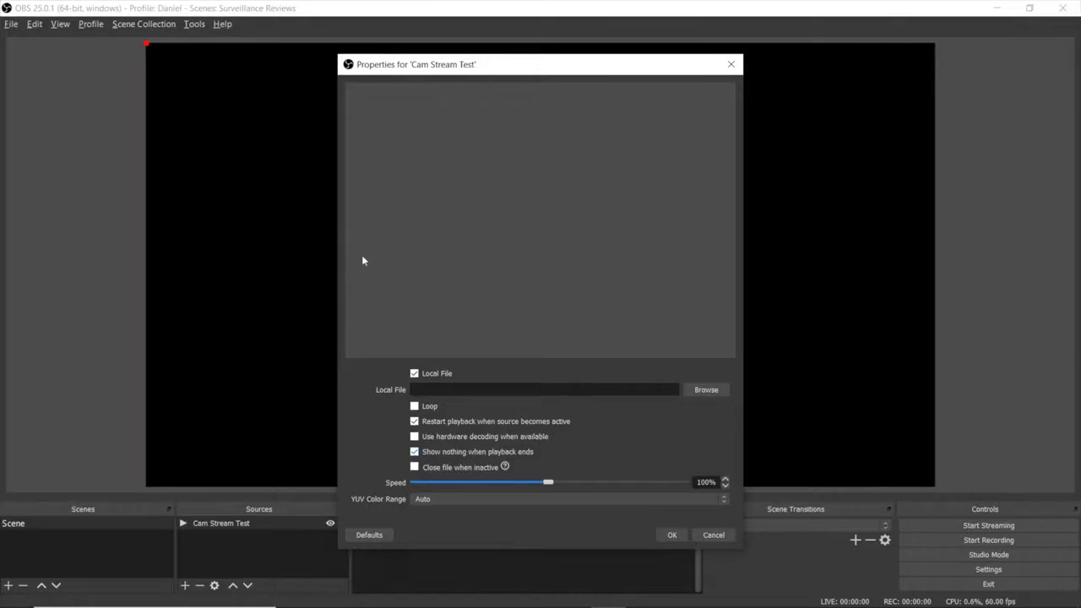
Step: Turn off Local File for the source and paste the camera's channel 101 RTSP URL, including its password, as the Input
{"action": "left_click", "coordinate": [413, 374]}
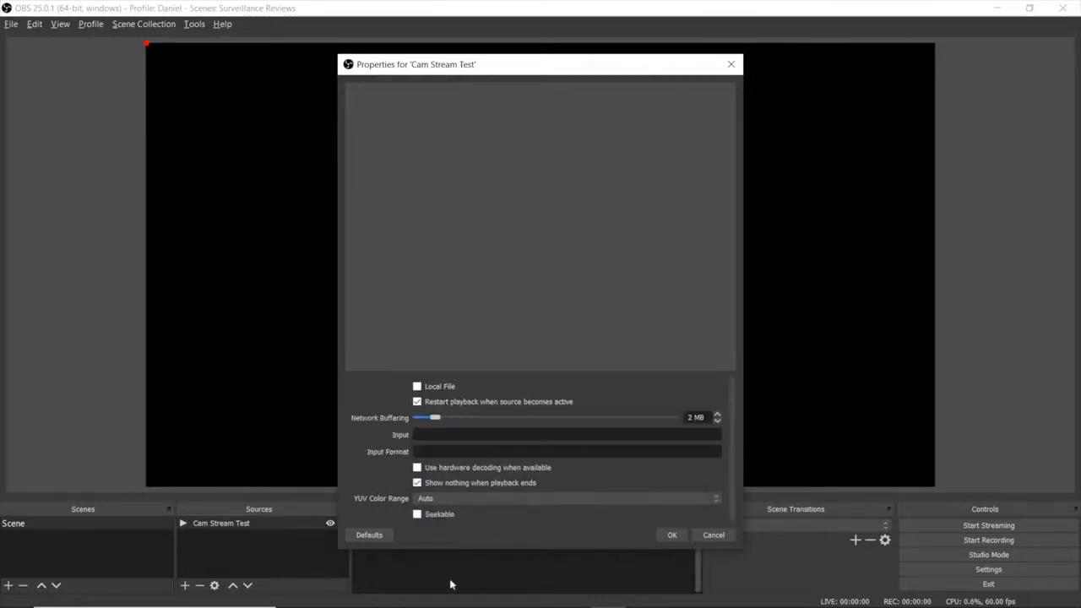
{"action": "left_click_drag", "start_coordinate": [450, 72], "coordinate": [428, 49]}
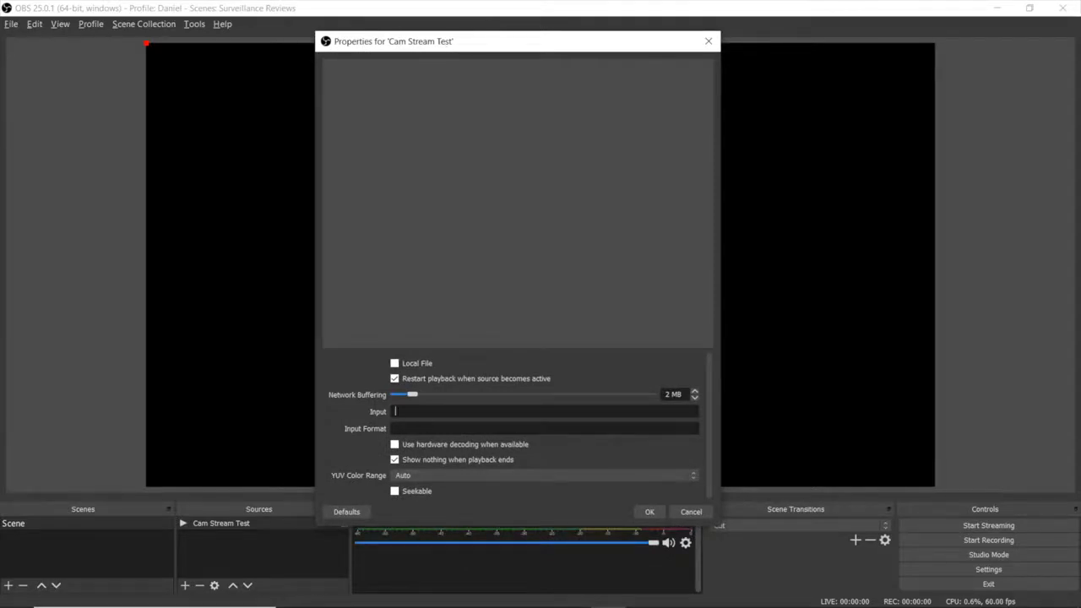
{"action": "key", "text": "ctrl+v"}
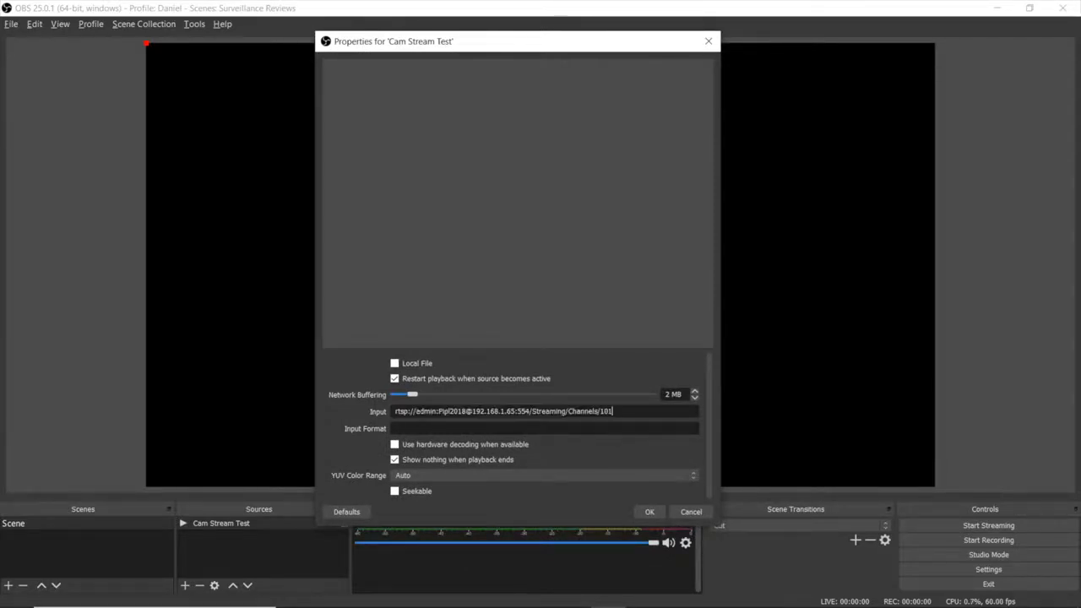
{"action": "left_click_drag", "start_coordinate": [396, 411], "coordinate": [612, 411]}
{"action": "left_click", "coordinate": [612, 411]}
{"action": "left_click", "coordinate": [649, 511]}
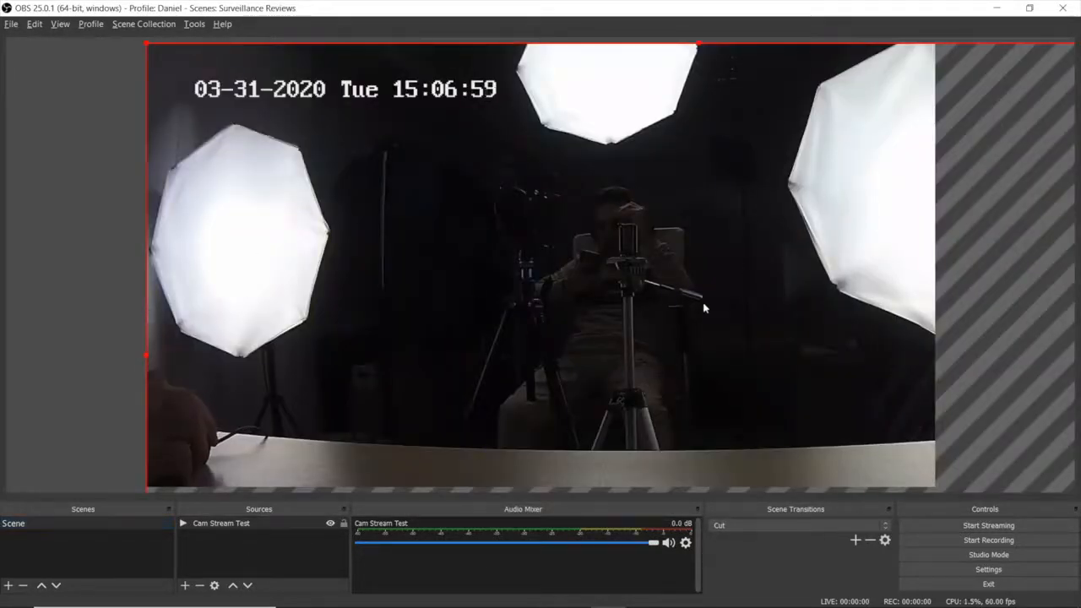
Step: Position and scale the camera feed to fill the whole canvas, and lock the Cam Stream Test source in place
{"action": "left_click_drag", "start_coordinate": [731, 316], "coordinate": [753, 325]}
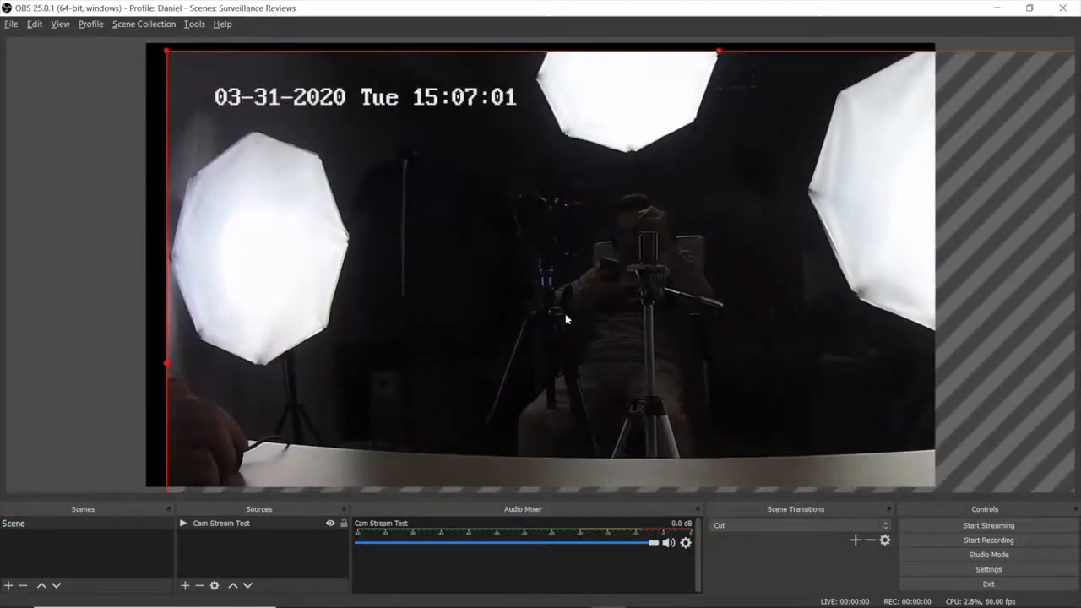
{"action": "left_click_drag", "start_coordinate": [167, 52], "coordinate": [706, 305]}
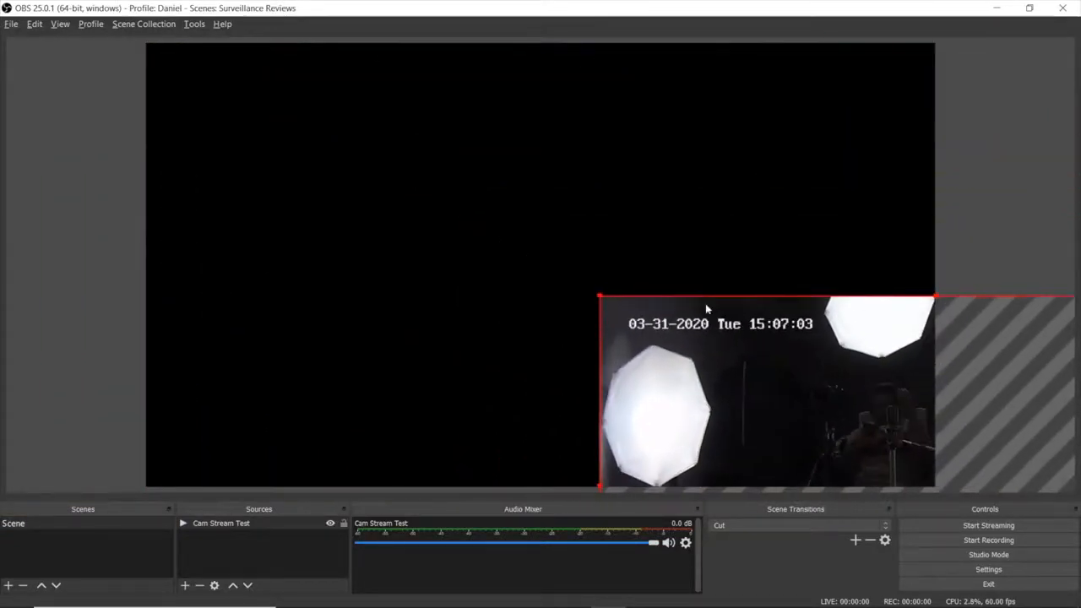
{"action": "left_click_drag", "start_coordinate": [814, 369], "coordinate": [368, 120]}
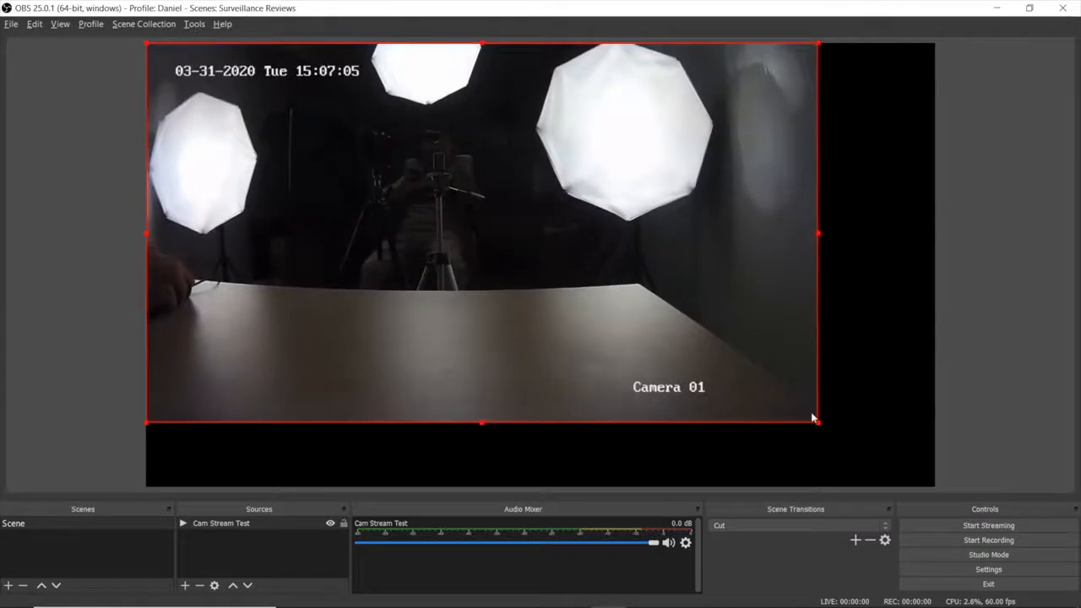
{"action": "left_click_drag", "start_coordinate": [817, 422], "coordinate": [935, 484]}
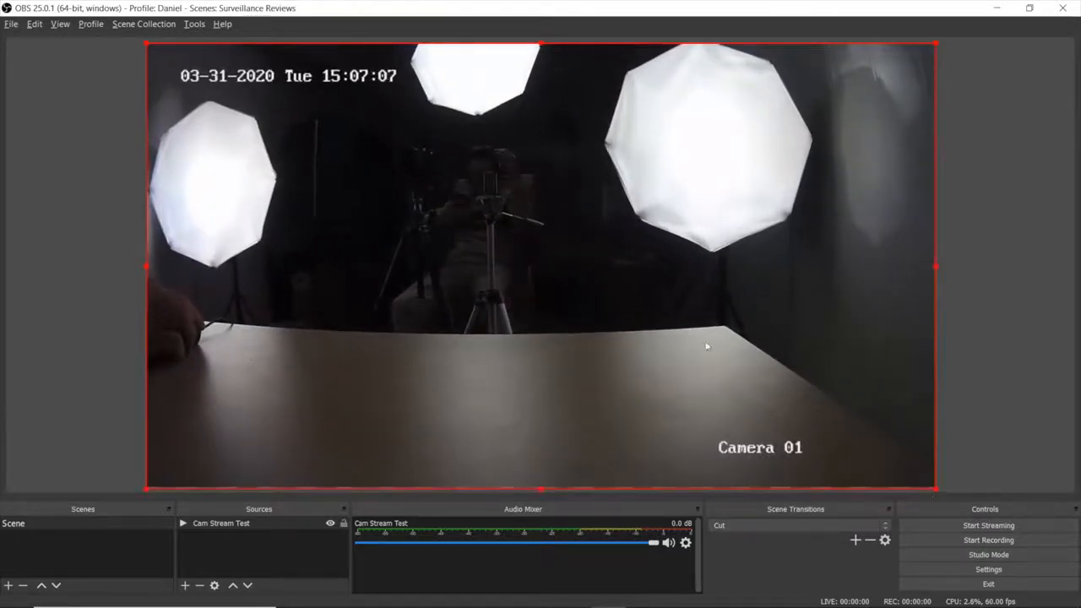
{"action": "left_click", "coordinate": [1004, 313]}
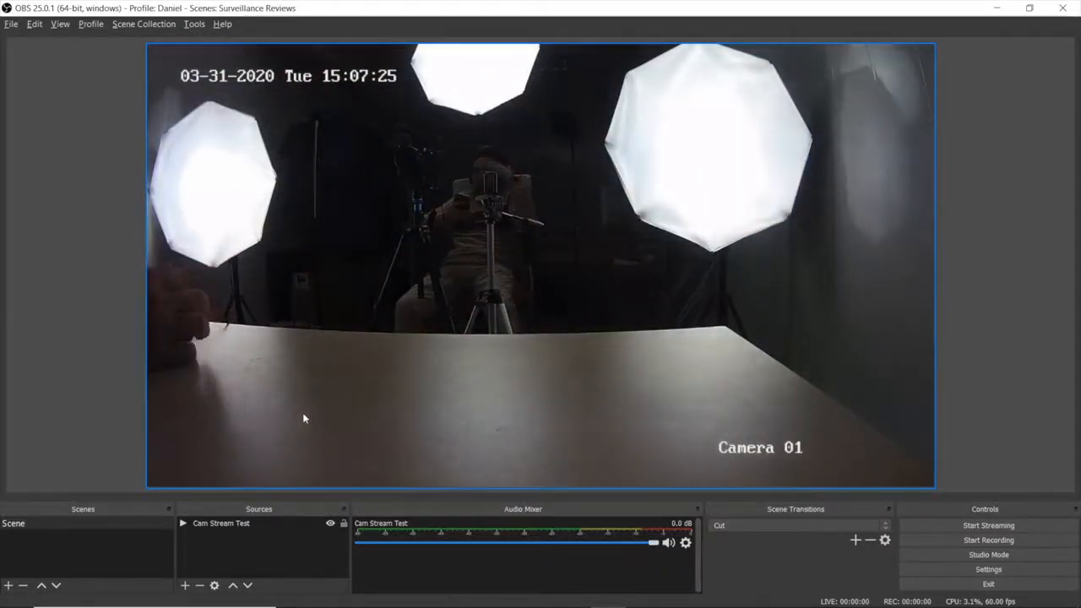
{"action": "left_click_drag", "start_coordinate": [386, 442], "coordinate": [463, 394]}
{"action": "left_click", "coordinate": [1051, 356]}
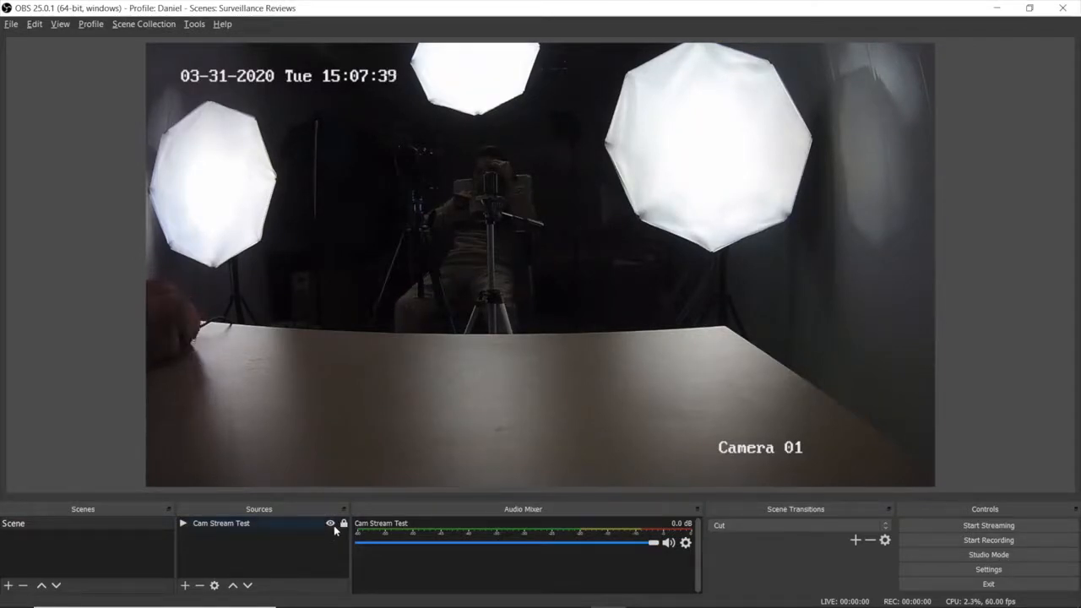
Step: Set the streaming service to YouTube / YouTube Gaming in the stream settings
{"action": "left_click", "coordinate": [12, 25]}
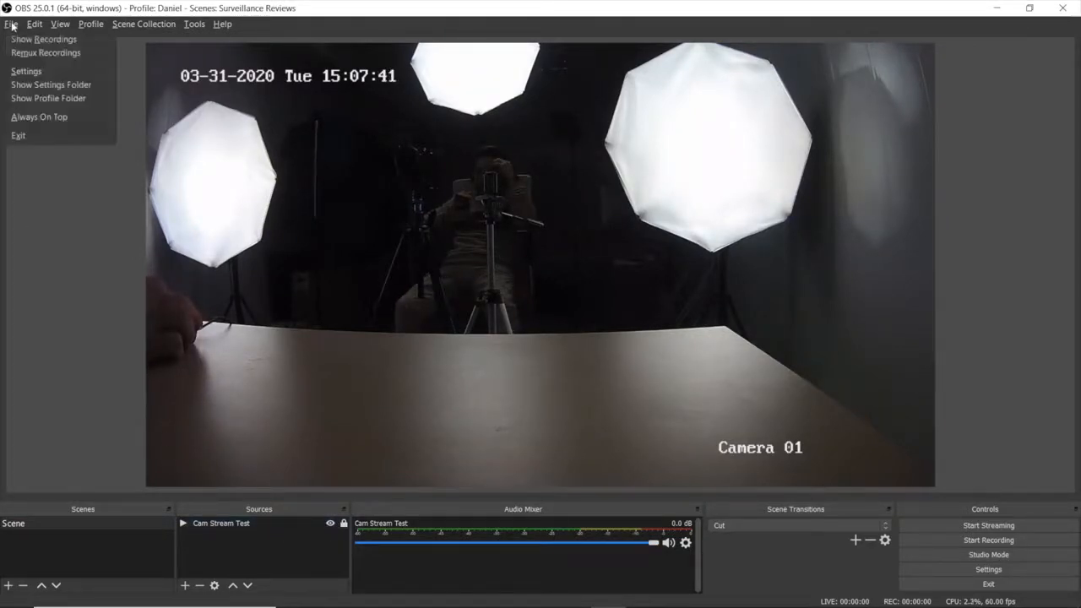
{"action": "left_click", "coordinate": [28, 71]}
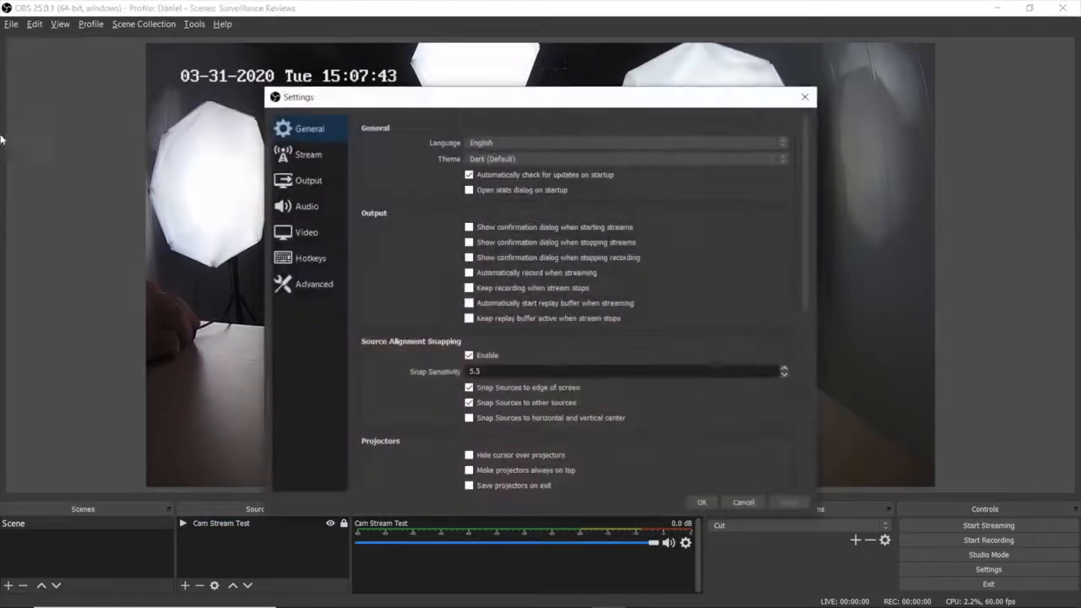
{"action": "left_click", "coordinate": [297, 184]}
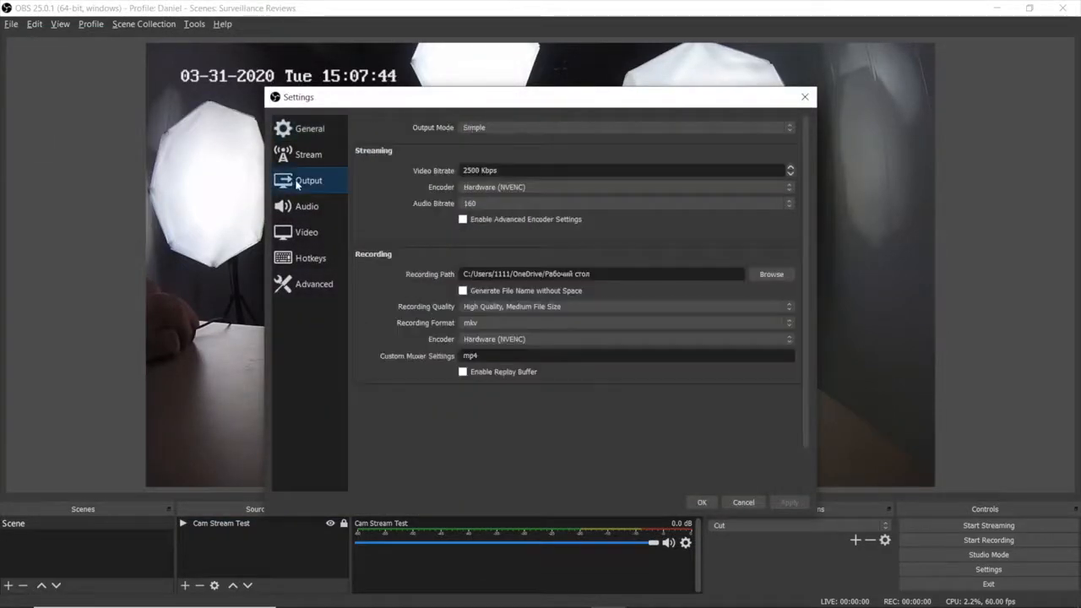
{"action": "left_click", "coordinate": [327, 160]}
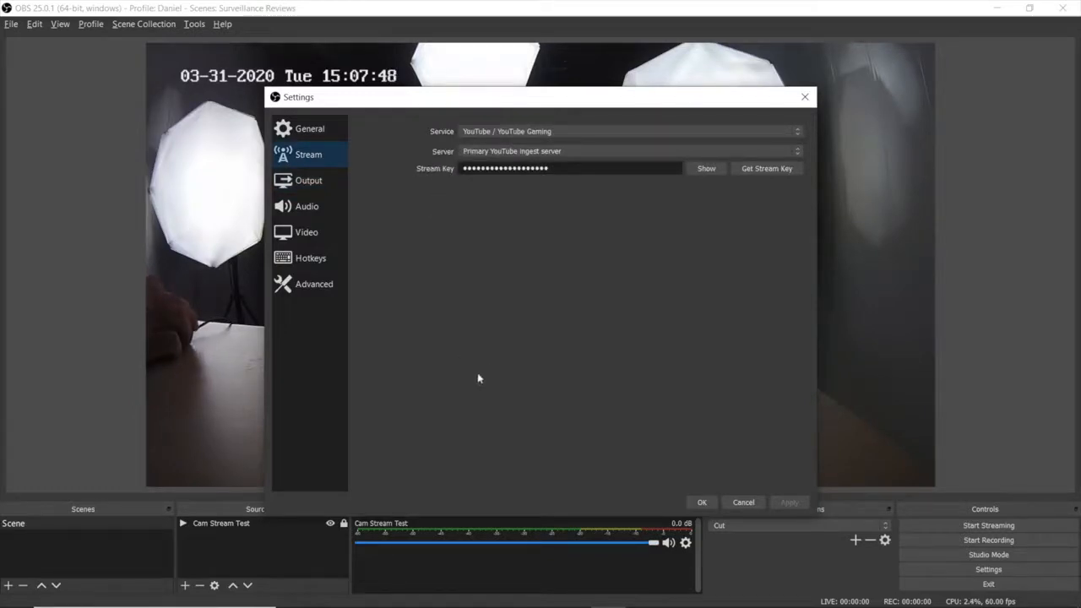
{"action": "left_click", "coordinate": [499, 132]}
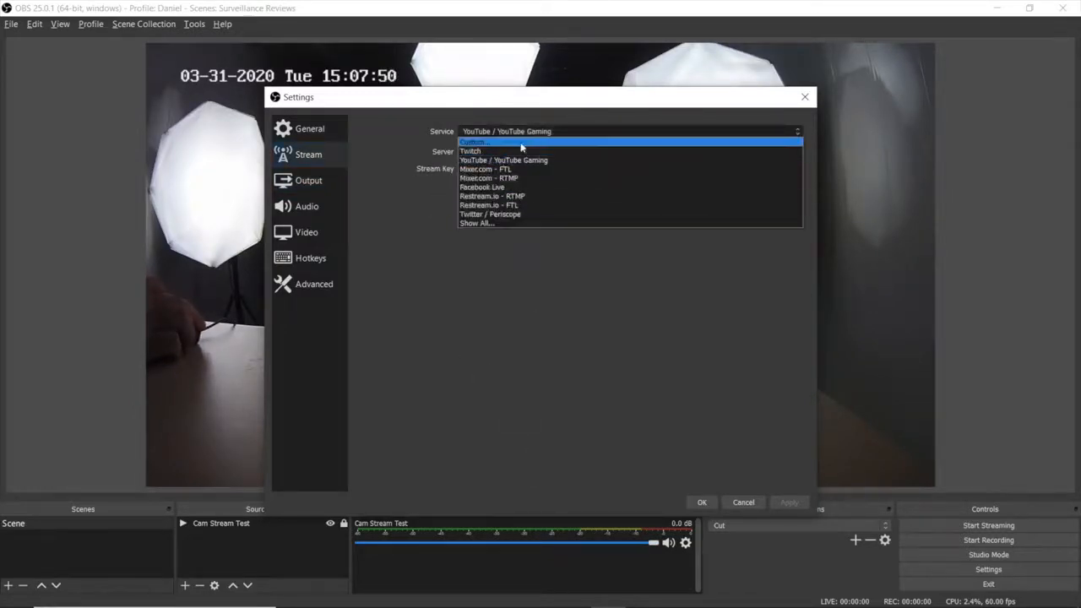
{"action": "left_click", "coordinate": [512, 160]}
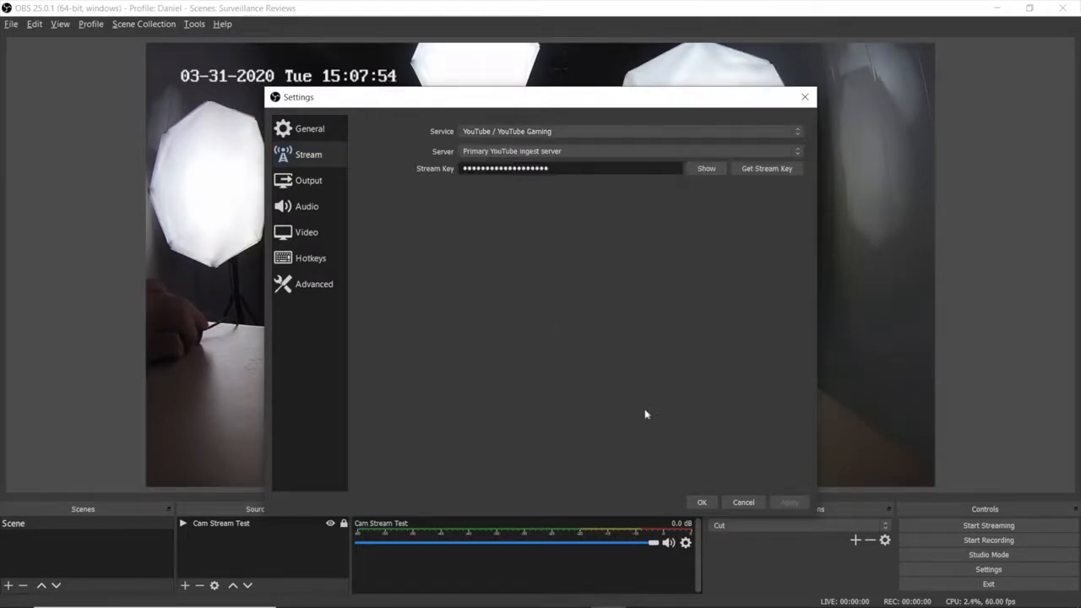
Step: Switch to YouTube Studio in the browser and copy the Test stream's auto-generated stream key
{"action": "key", "text": "alt+Tab"}
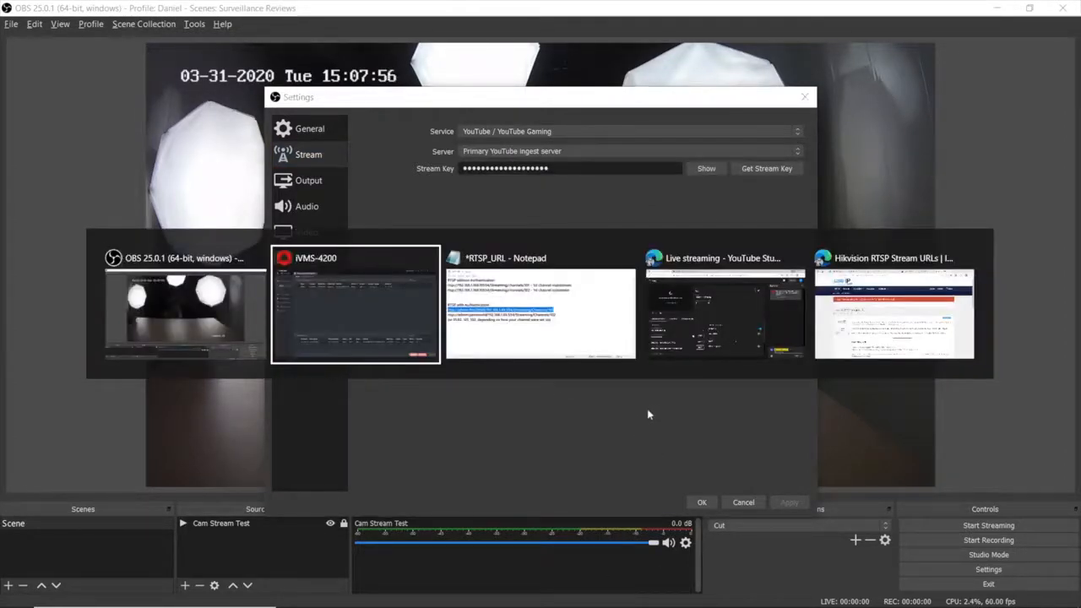
{"action": "left_click", "coordinate": [724, 313]}
{"action": "scroll", "coordinate": [390, 521], "scroll_direction": "down", "scroll_amount": 3}
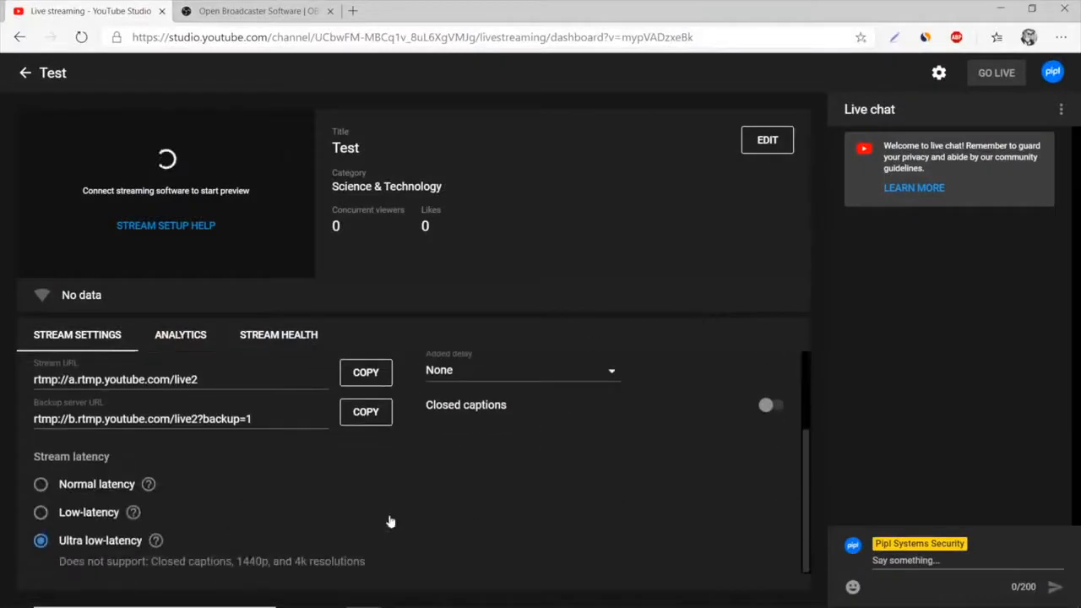
{"action": "scroll", "coordinate": [94, 432], "scroll_direction": "up", "scroll_amount": 2}
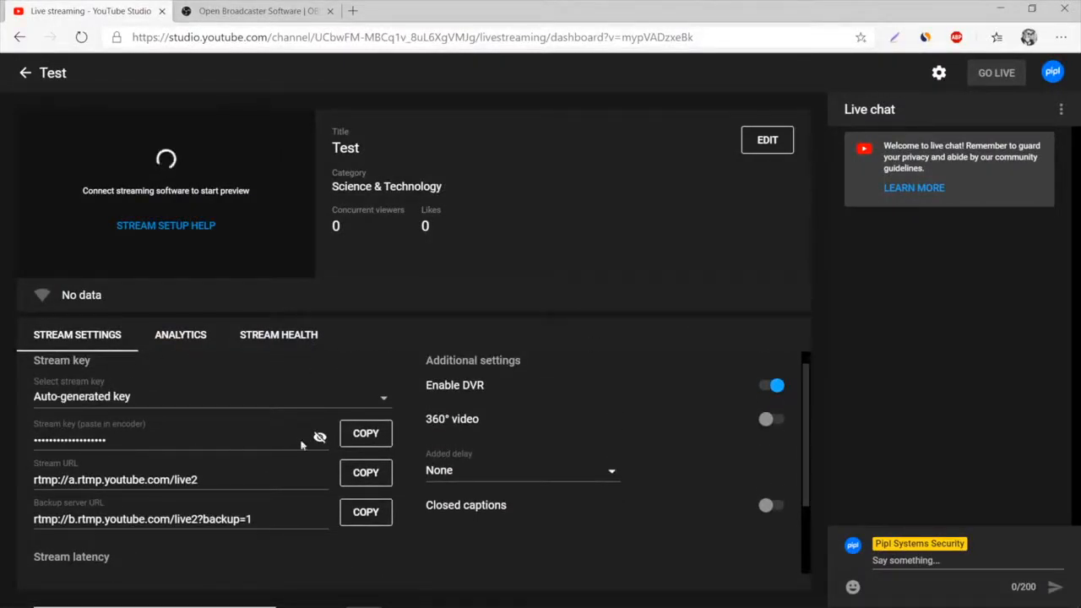
{"action": "left_click", "coordinate": [366, 434]}
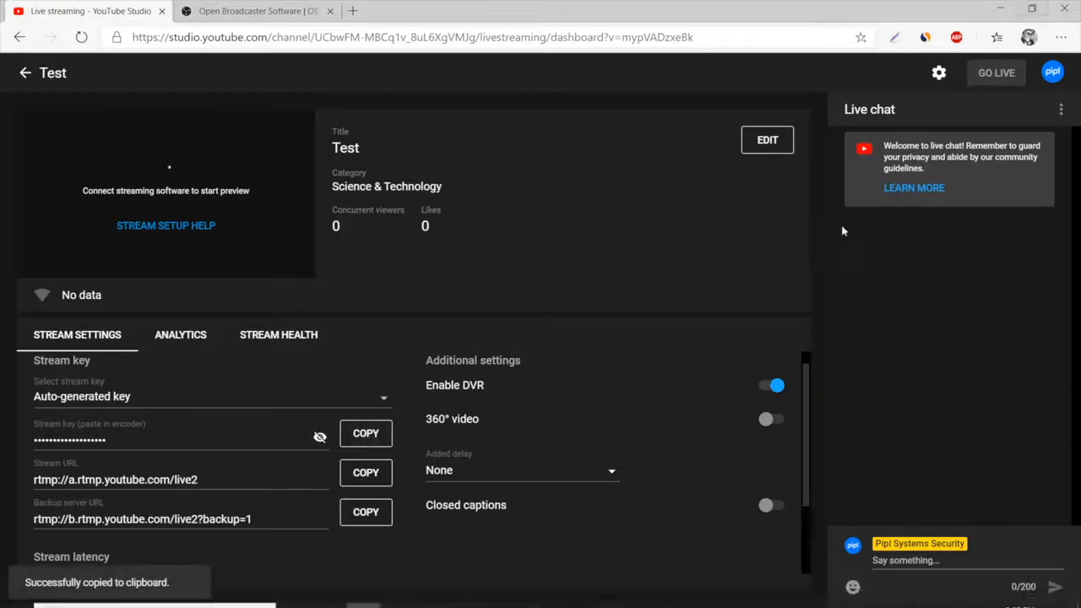
Step: Return to OBS Studio, replace the Stream Key with the copied key, and save the settings
{"action": "key", "text": "alt+Tab"}
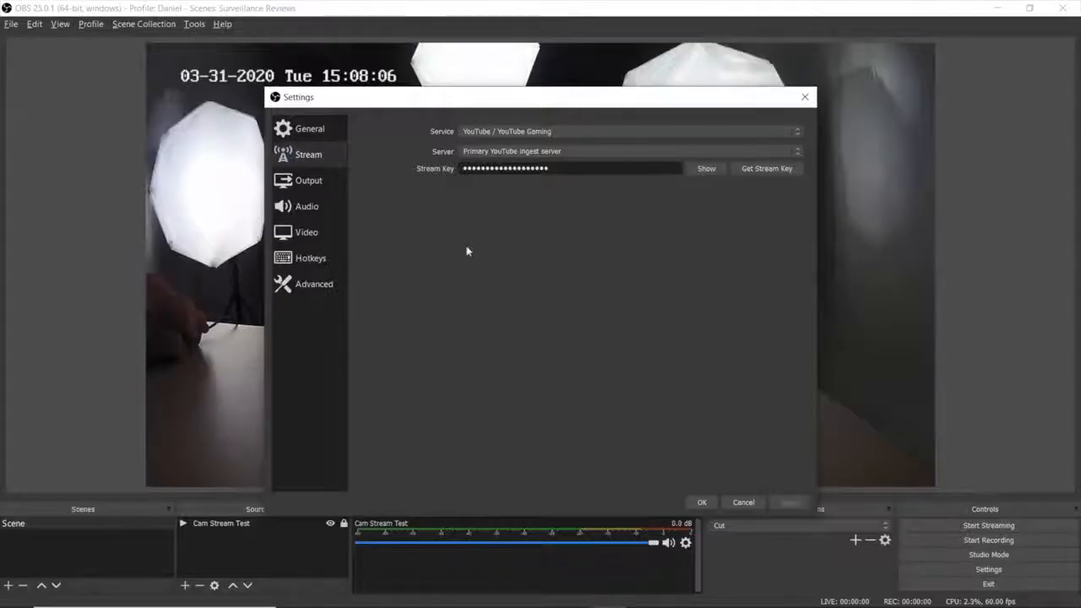
{"action": "left_click_drag", "start_coordinate": [557, 169], "coordinate": [297, 164]}
{"action": "left_click", "coordinate": [296, 159]}
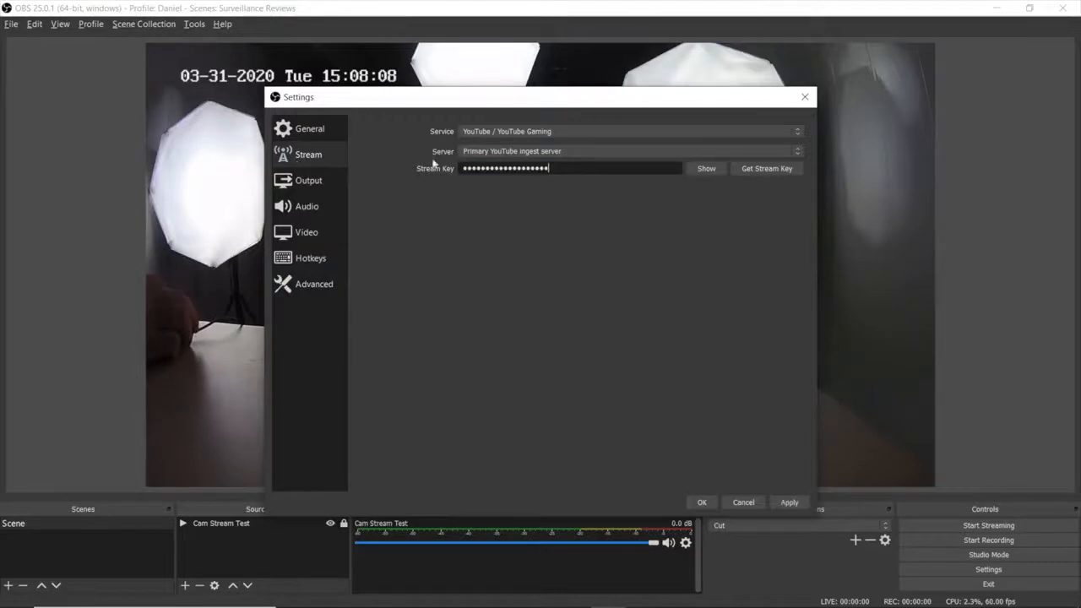
{"action": "left_click", "coordinate": [701, 503]}
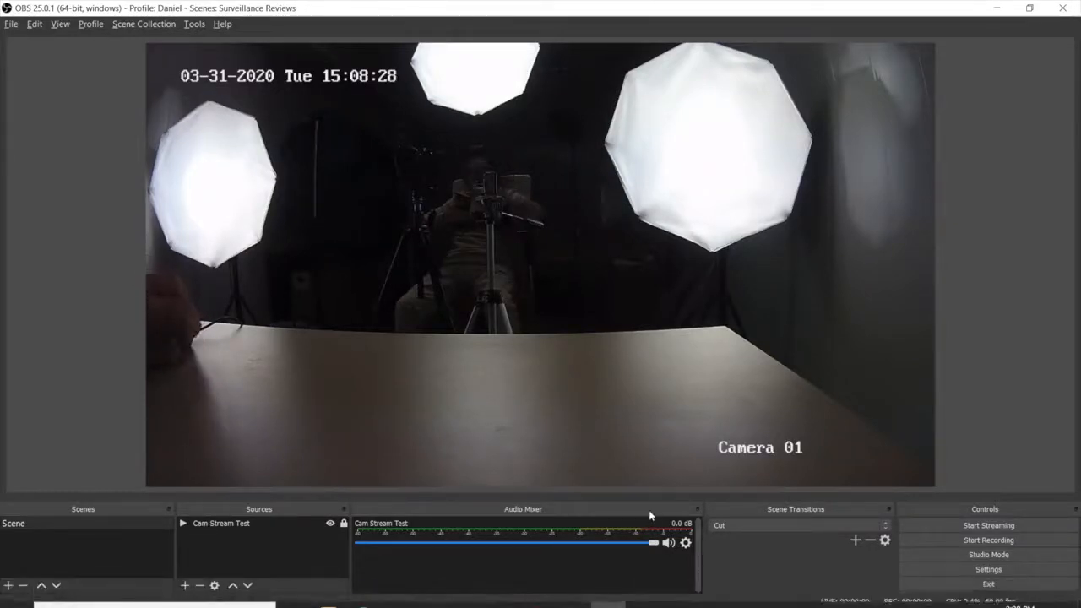
Step: Start streaming, and switch to YouTube Studio to check the Test stream's connection status and preview
{"action": "left_click", "coordinate": [983, 528]}
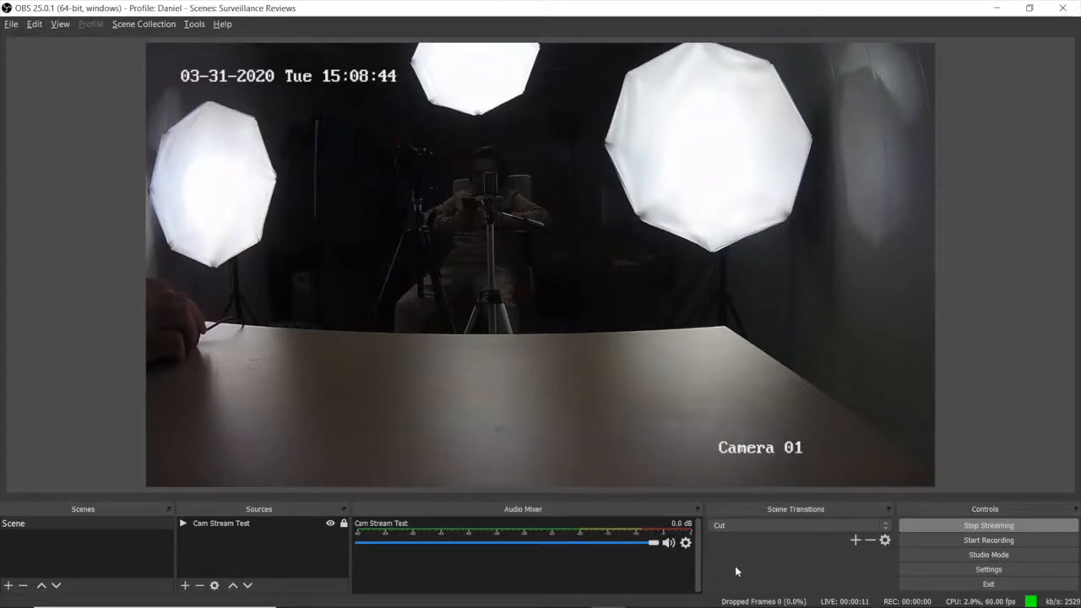
{"action": "key", "text": "alt+Tab"}
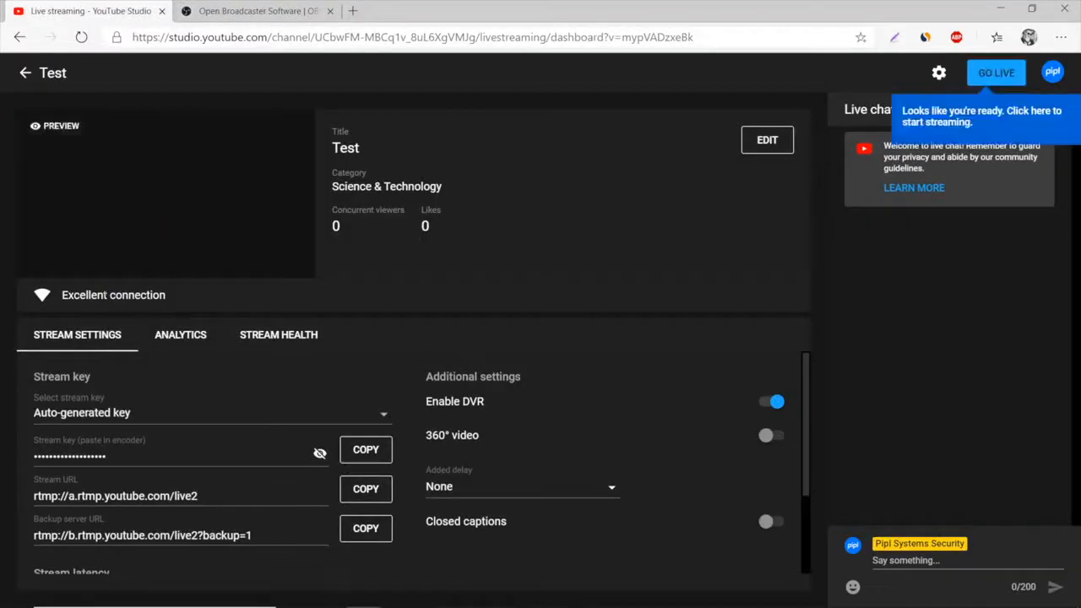
{"action": "left_click_drag", "start_coordinate": [165, 295], "coordinate": [61, 294]}
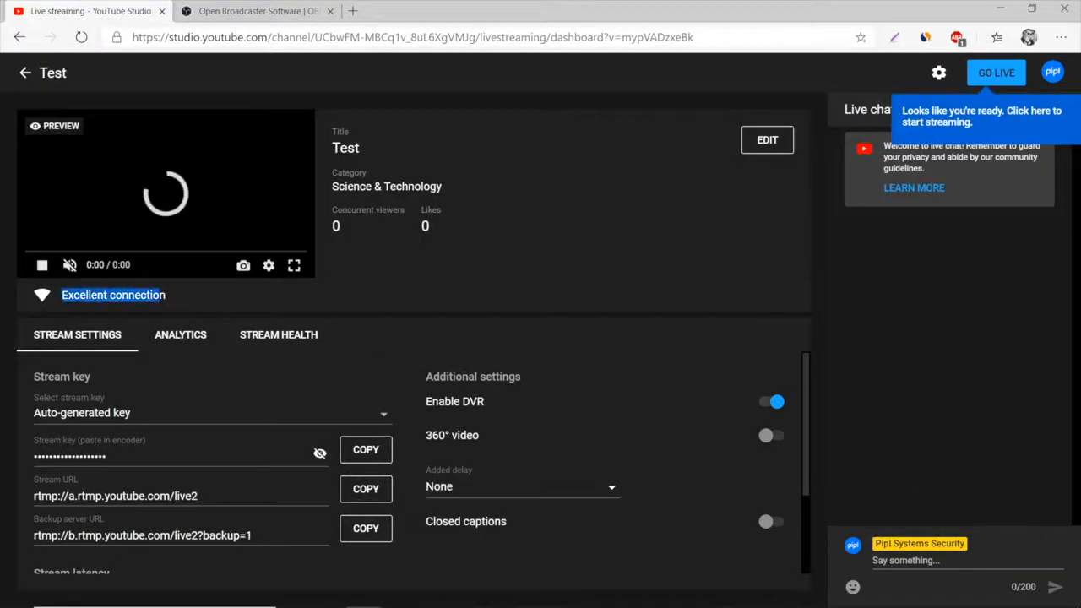
{"action": "left_click", "coordinate": [180, 315]}
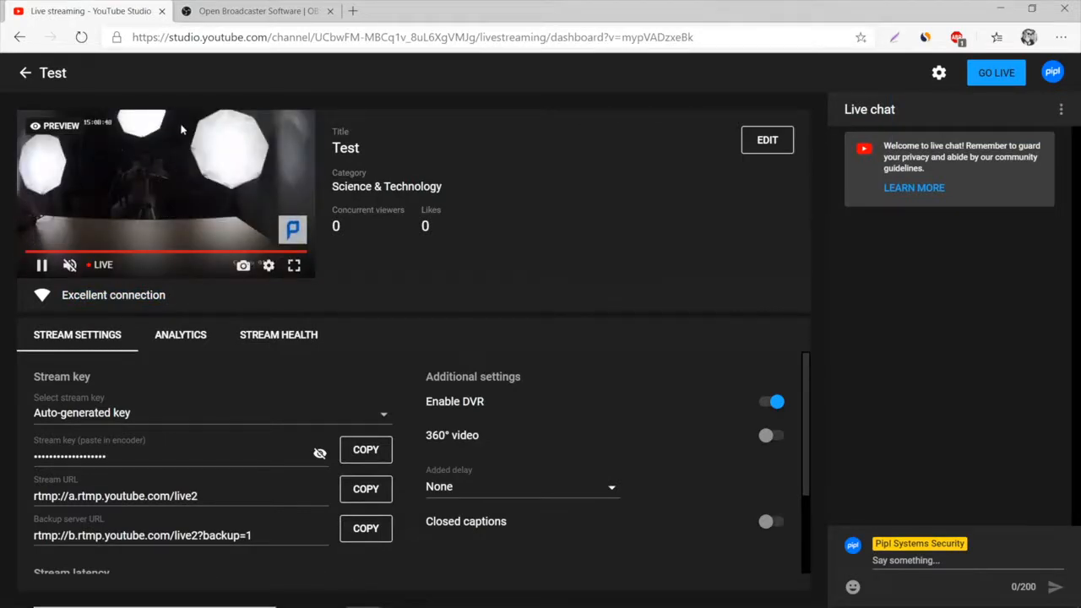
Step: Compare the OBS Studio feed with the YouTube Studio preview, and take the Test stream live on YouTube
{"action": "key", "text": "alt+Tab"}
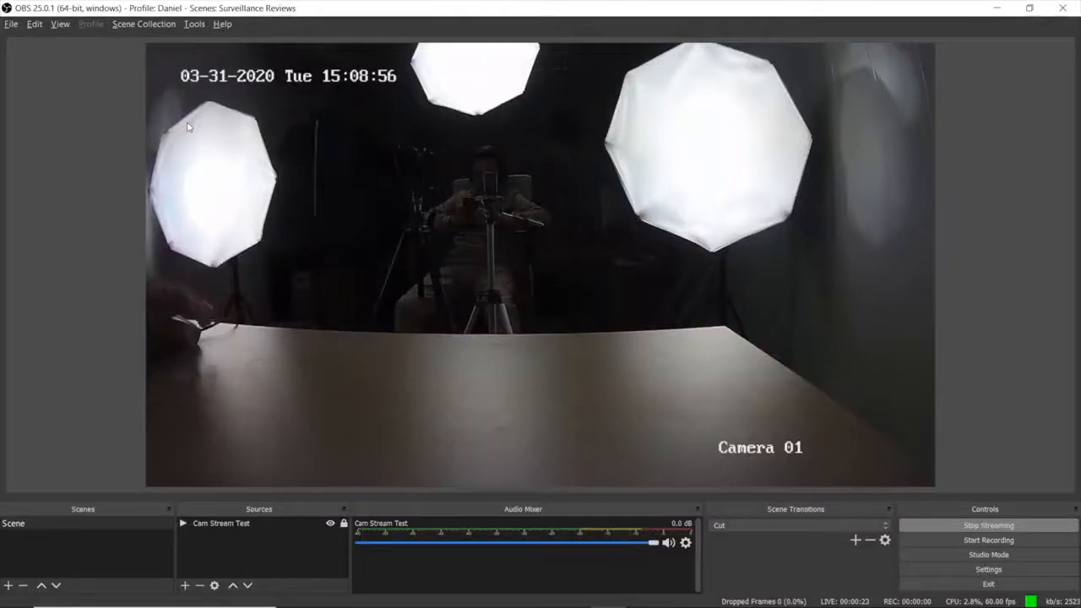
{"action": "key", "text": "alt+Tab"}
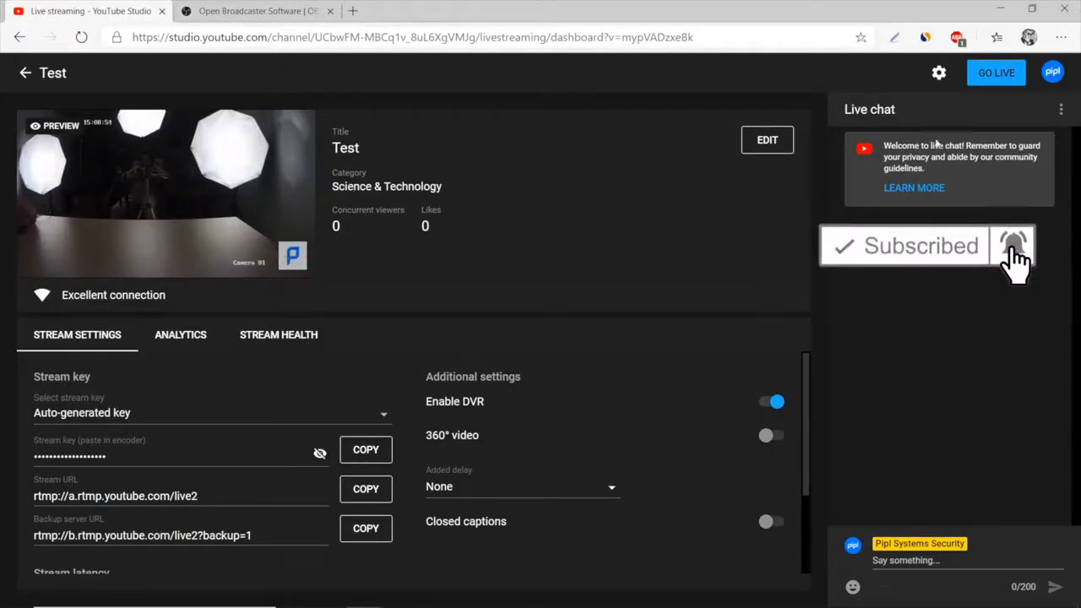
{"action": "left_click", "coordinate": [992, 74]}
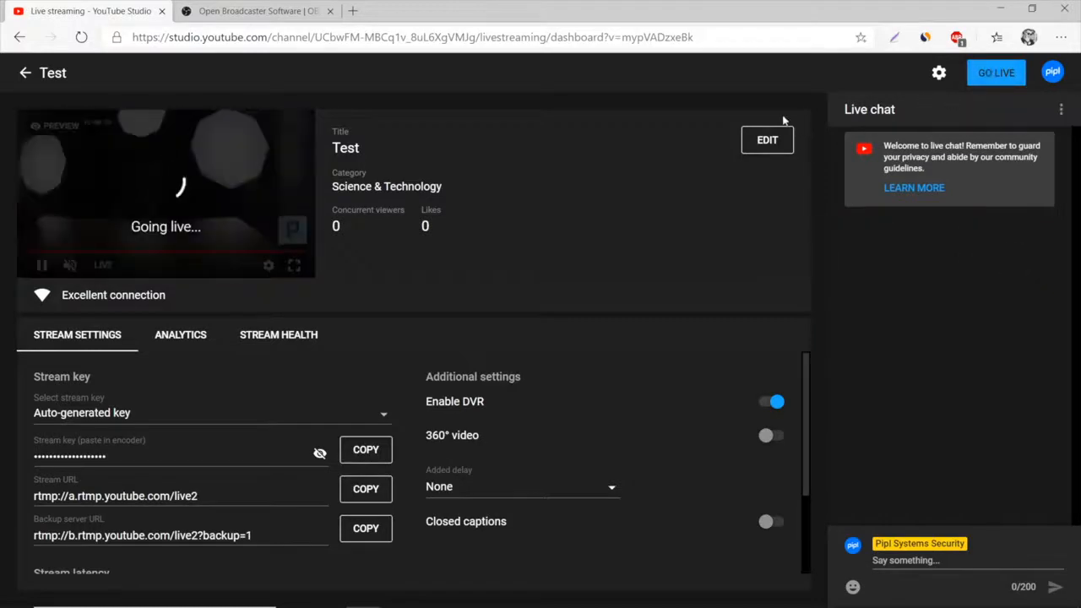